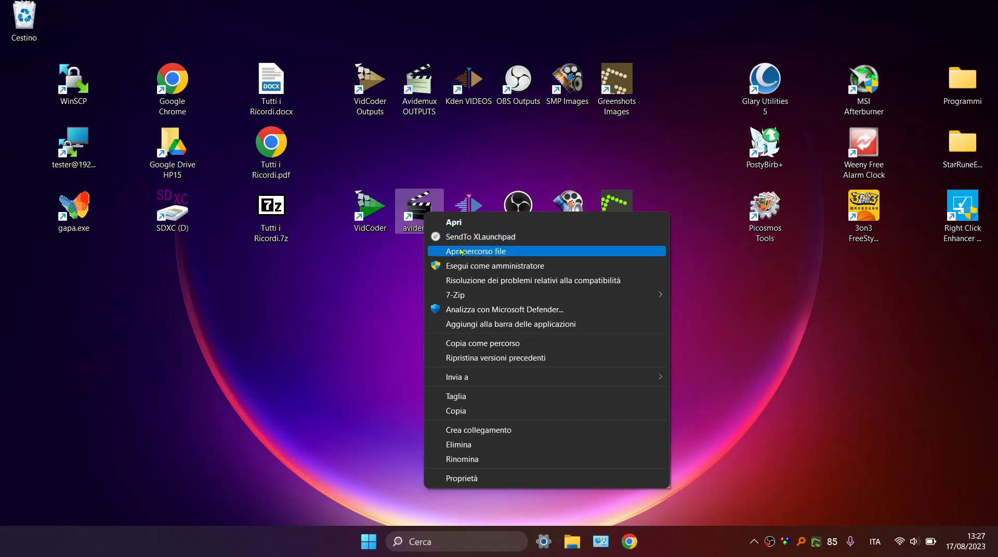
# Open the file location of the avidemux desktop shortcut and go to the OBS Outputs folder.
pyautogui.click(460, 252)
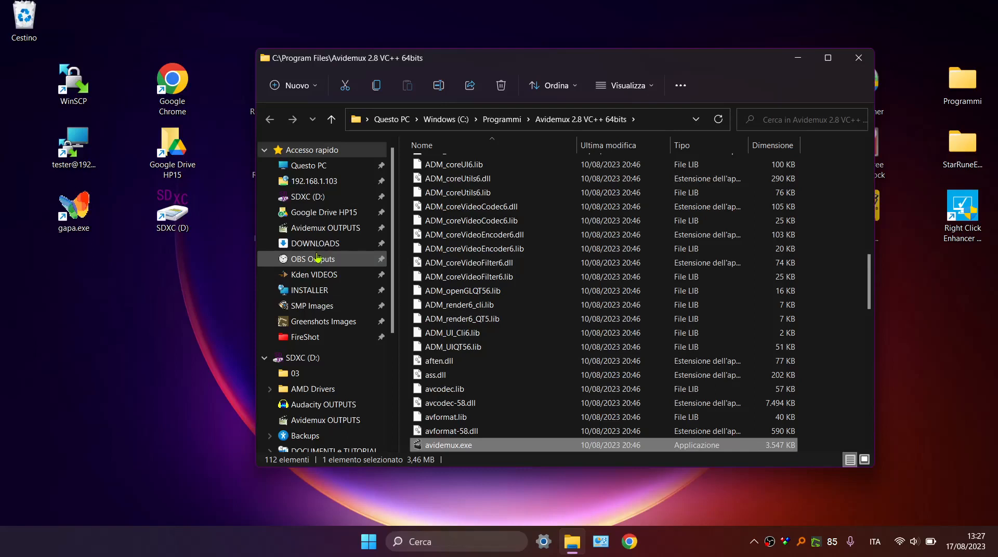
pyautogui.scroll(-2, 318, 259)
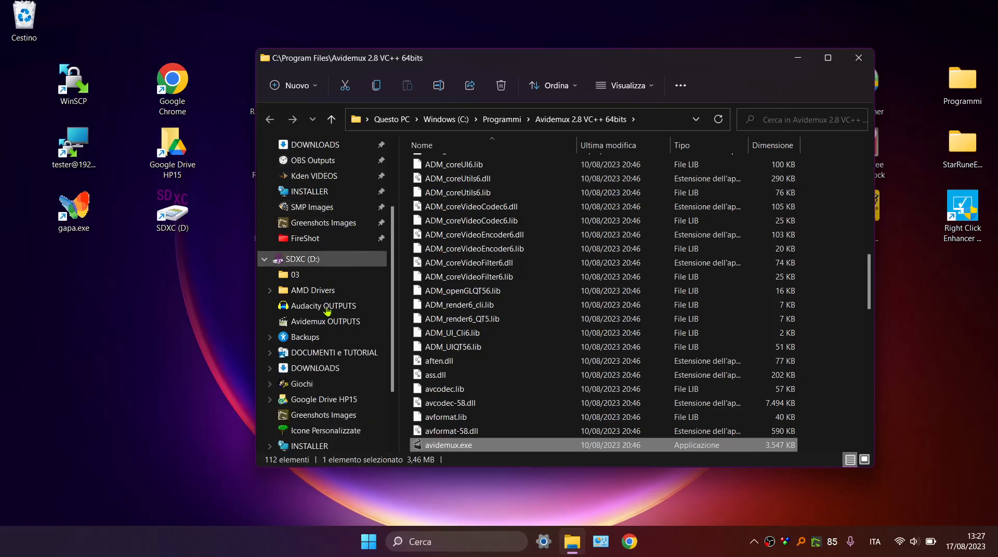
pyautogui.scroll(2, 319, 294)
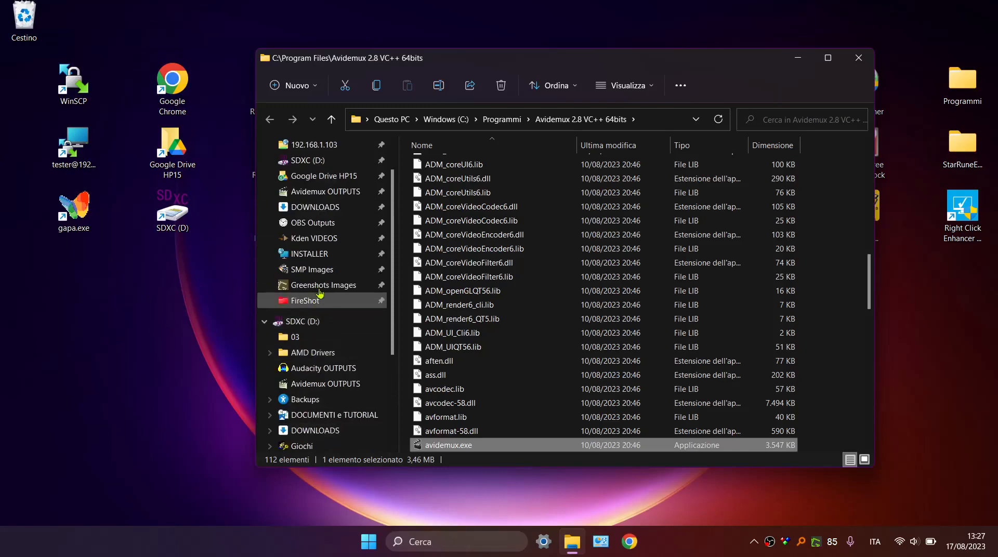
pyautogui.click(315, 224)
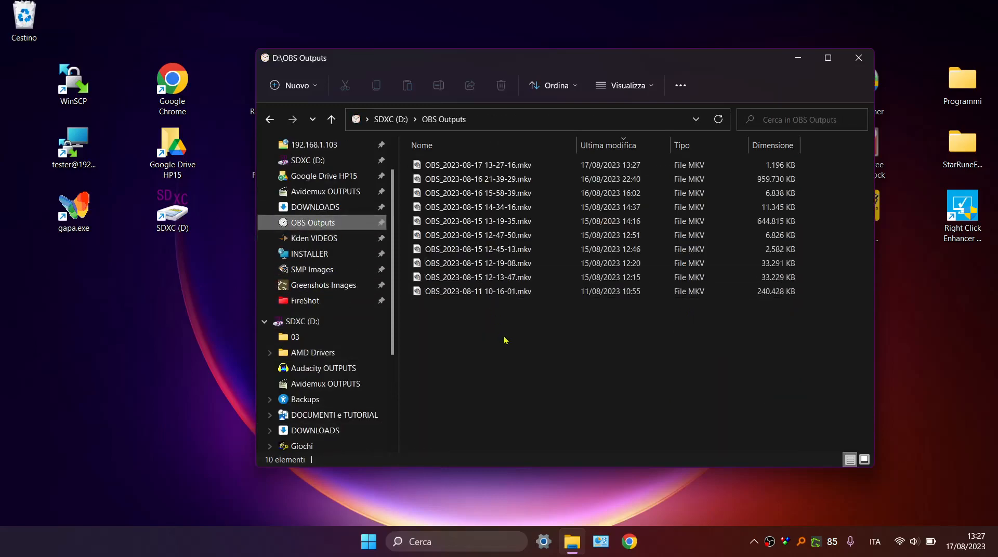
pyautogui.click(473, 292)
pyautogui.rightClick(474, 291)
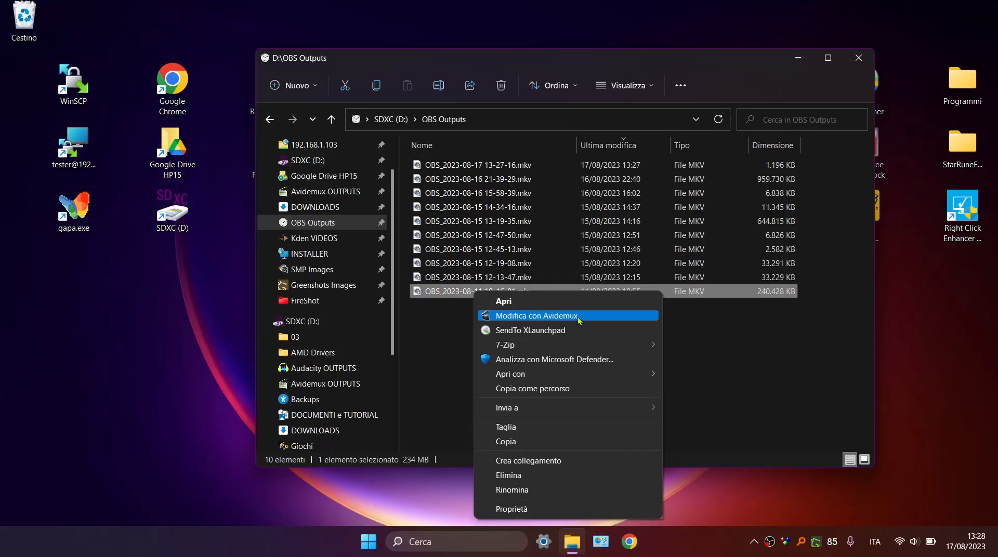
pyautogui.click(438, 324)
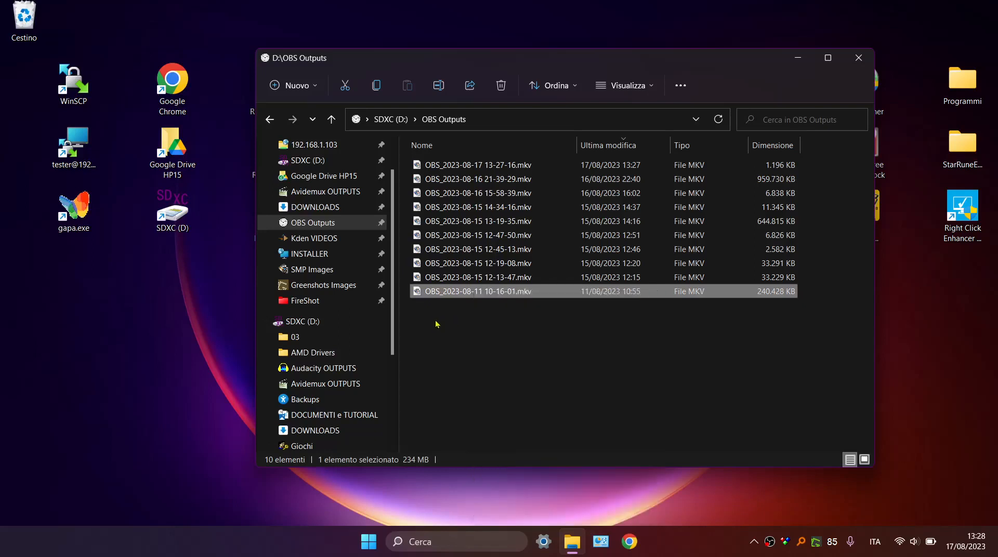
pyautogui.click(438, 324)
pyautogui.click(790, 64)
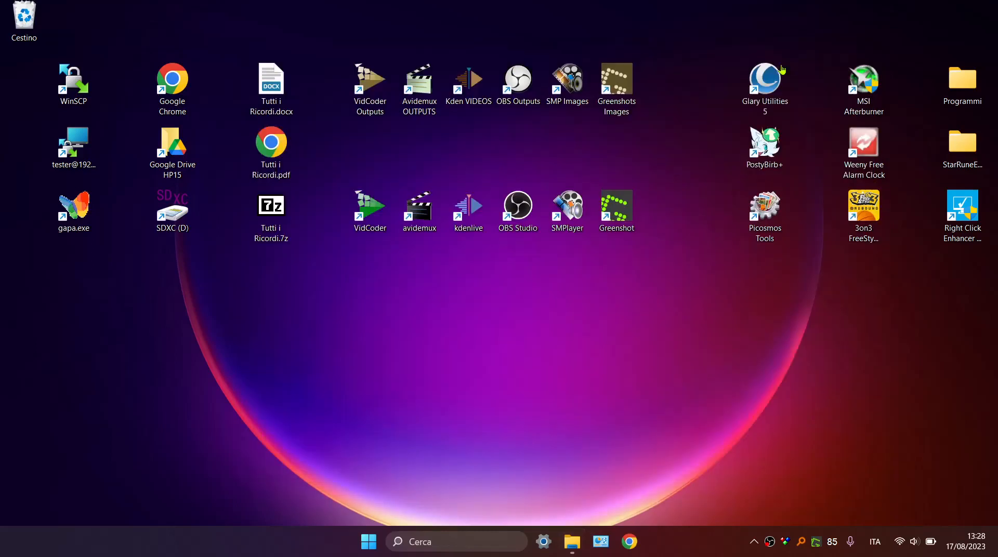
# Open the file location of the Right Click Enhancer desktop shortcut.
pyautogui.press('a')
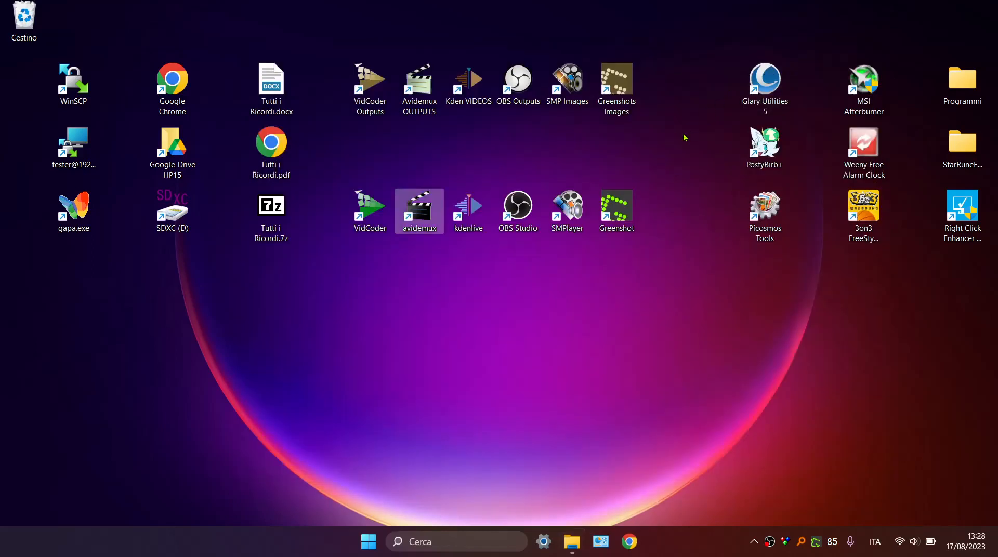
pyautogui.rightClick(954, 221)
pyautogui.click(840, 261)
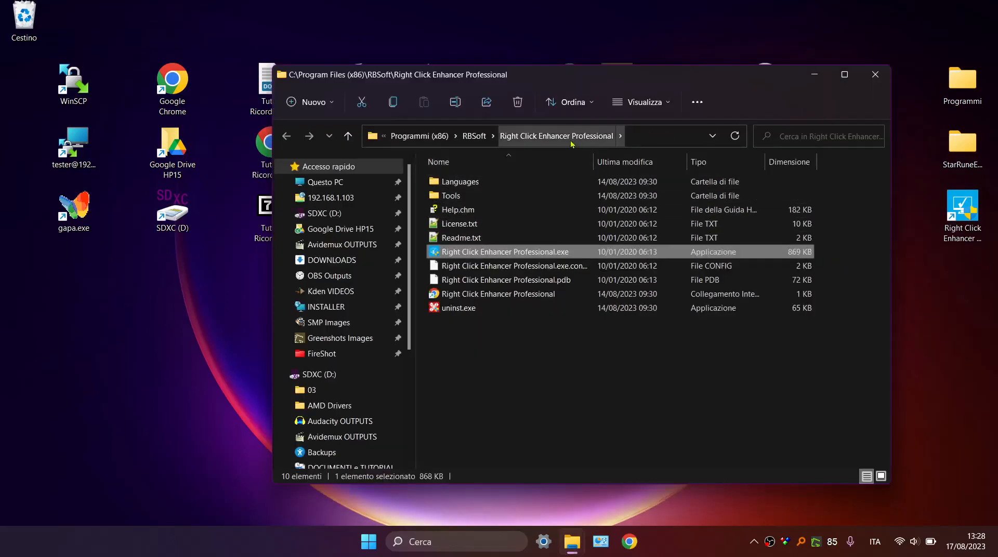
# Search for "right click enhancer" in Google Chrome, view the RBSoft product page, and return to the program folder.
pyautogui.click(629, 542)
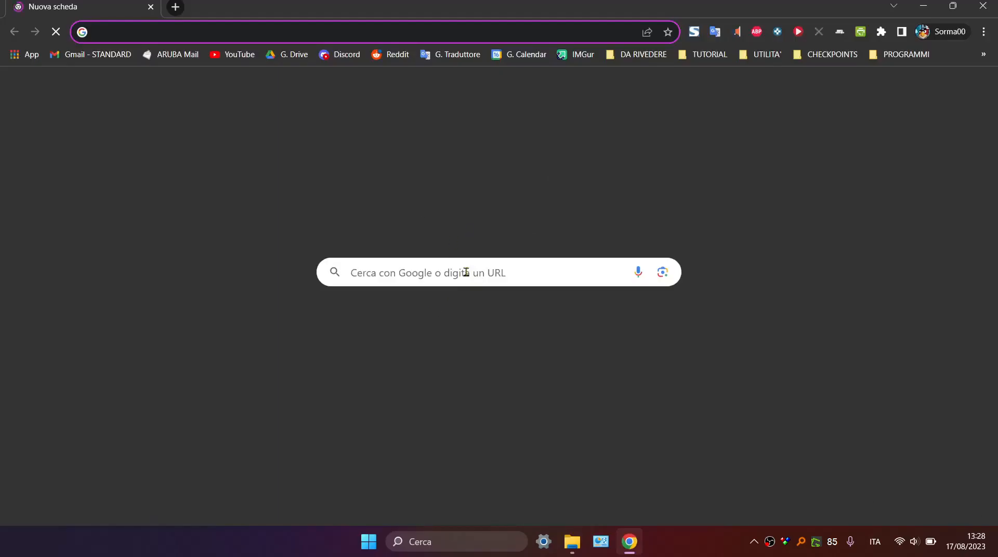
pyautogui.click(457, 266)
pyautogui.write('right')
pyautogui.write(' click')
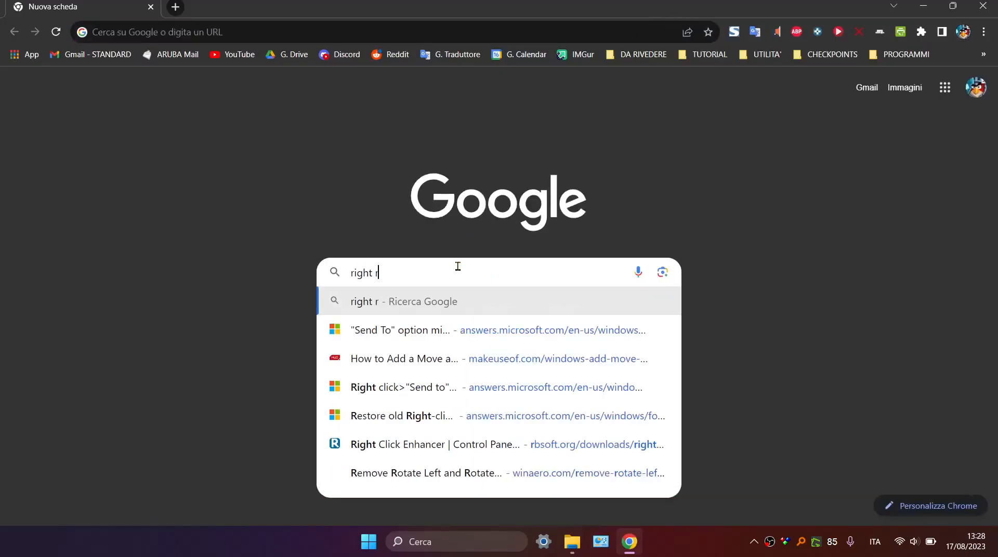
pyautogui.write(' enhancer')
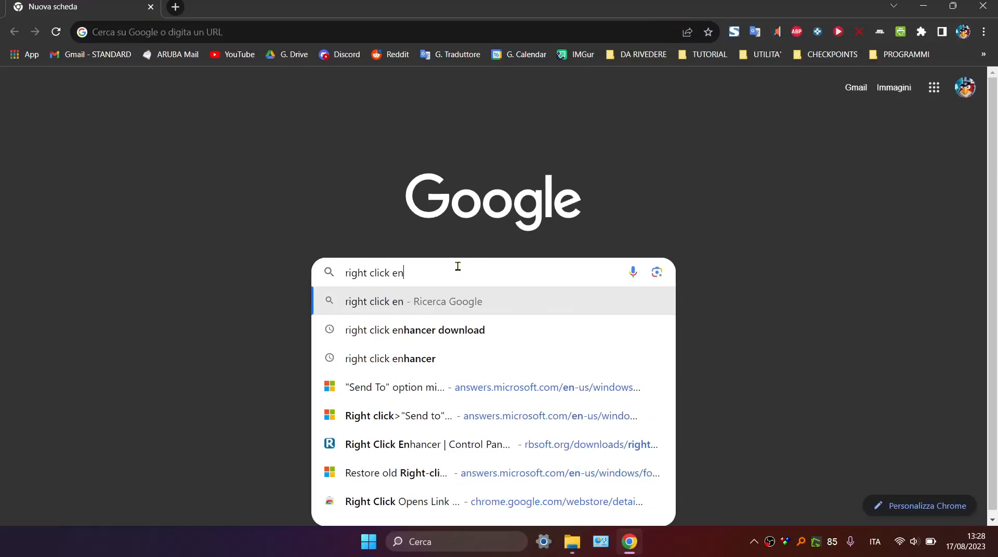
pyautogui.press('Return')
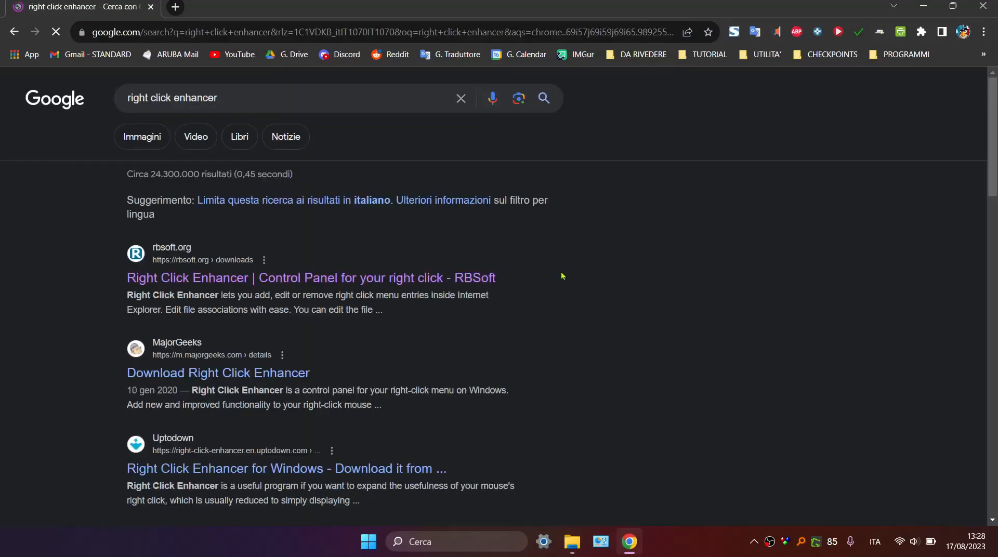
pyautogui.click(228, 274)
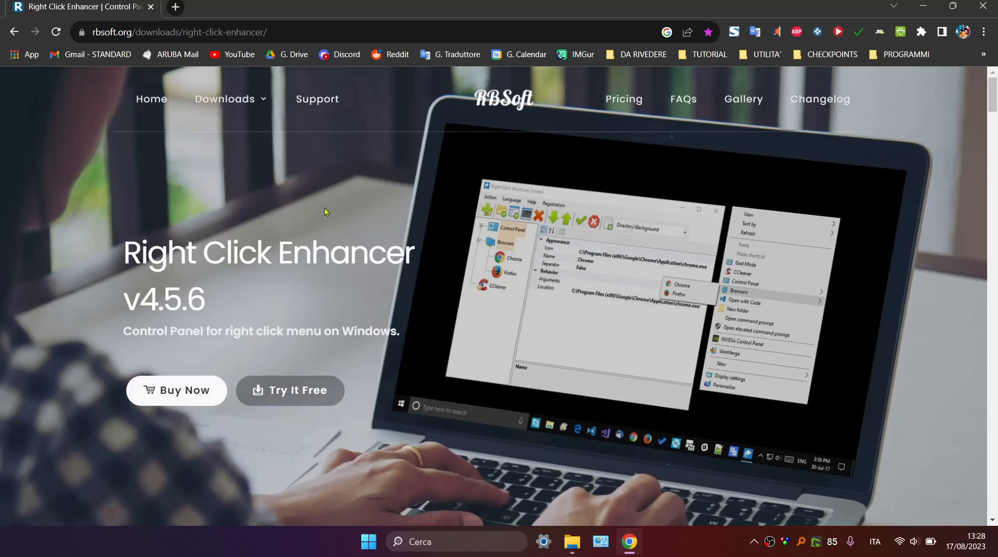
pyautogui.click(914, 11)
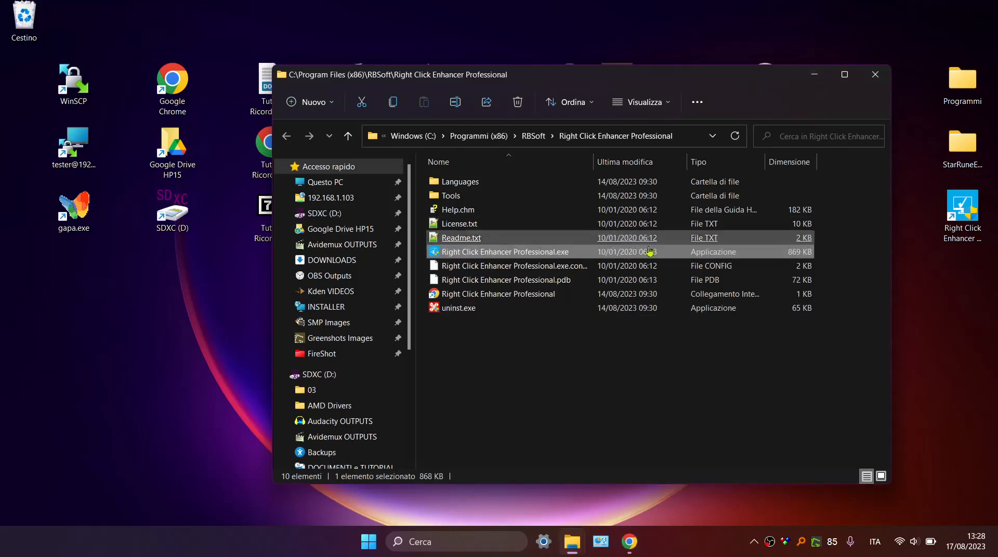
# Launch Right Click Enhancer Professional.exe, continue past the purchase notice, and reposition the program window higher on the desktop.
pyautogui.click(562, 252)
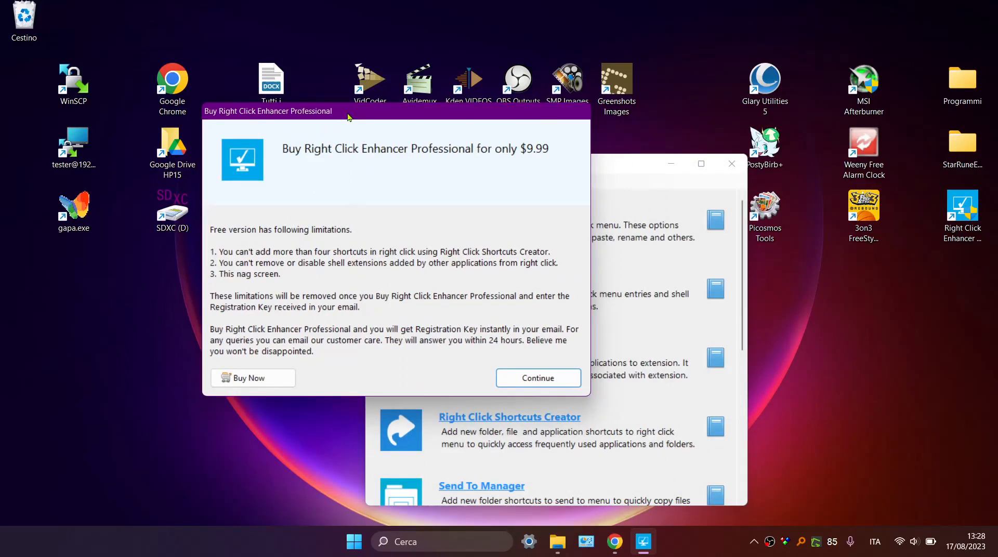
pyautogui.moveTo(351, 117); pyautogui.dragTo(488, 105)
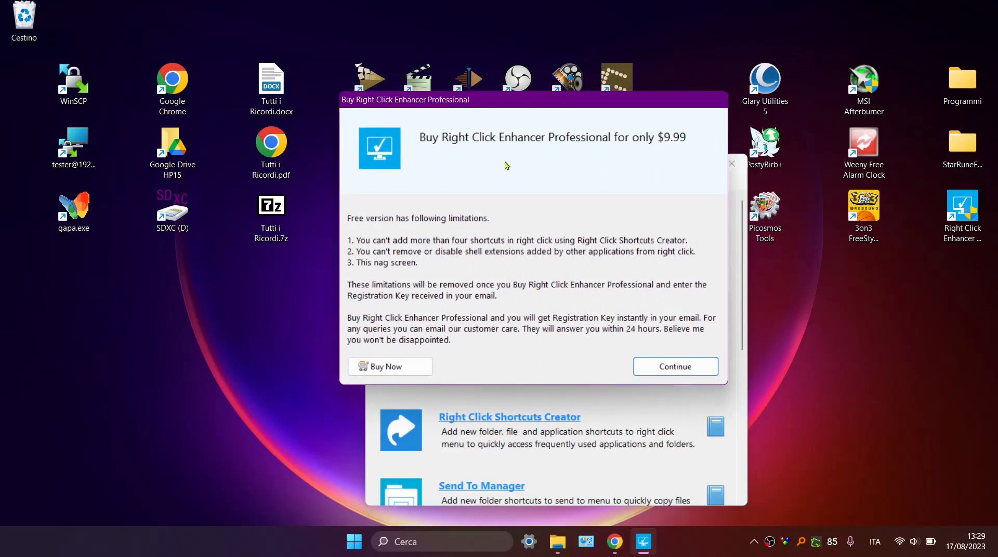
pyautogui.click(667, 372)
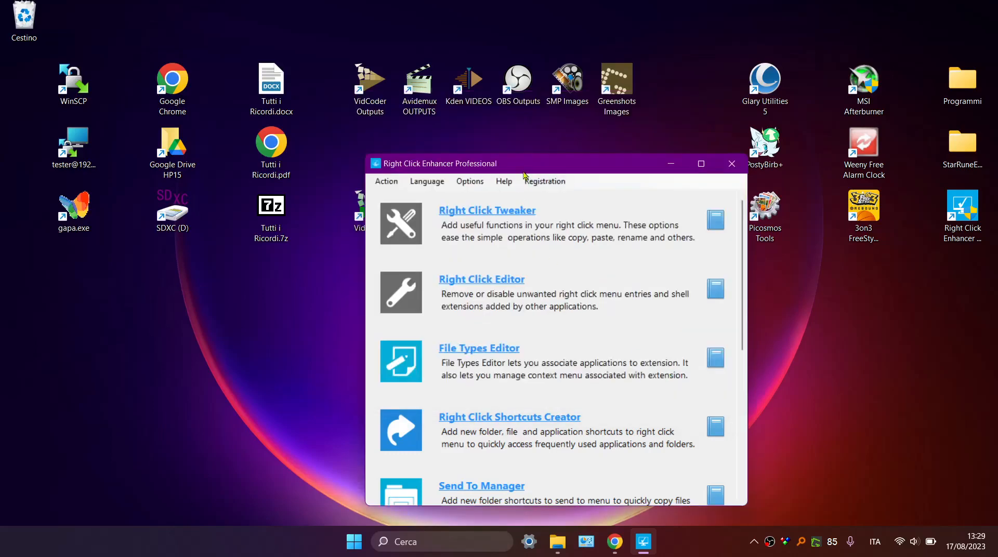
pyautogui.moveTo(516, 109); pyautogui.dragTo(496, 103)
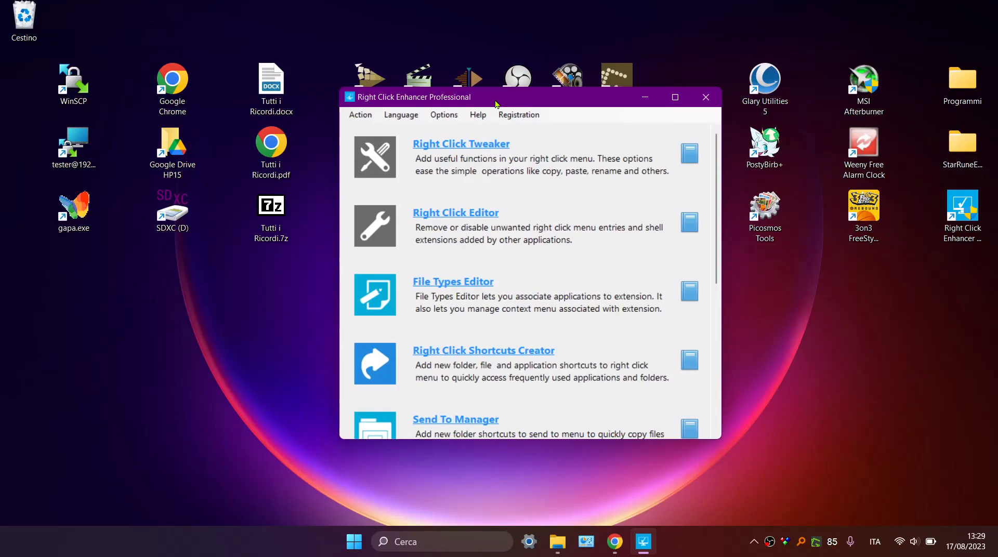
pyautogui.moveTo(495, 103); pyautogui.dragTo(516, 75)
# Open Right Click Shortcuts Creator from the list of tools and move its window toward the middle of the desktop.
pyautogui.scroll(-1, 581, 165)
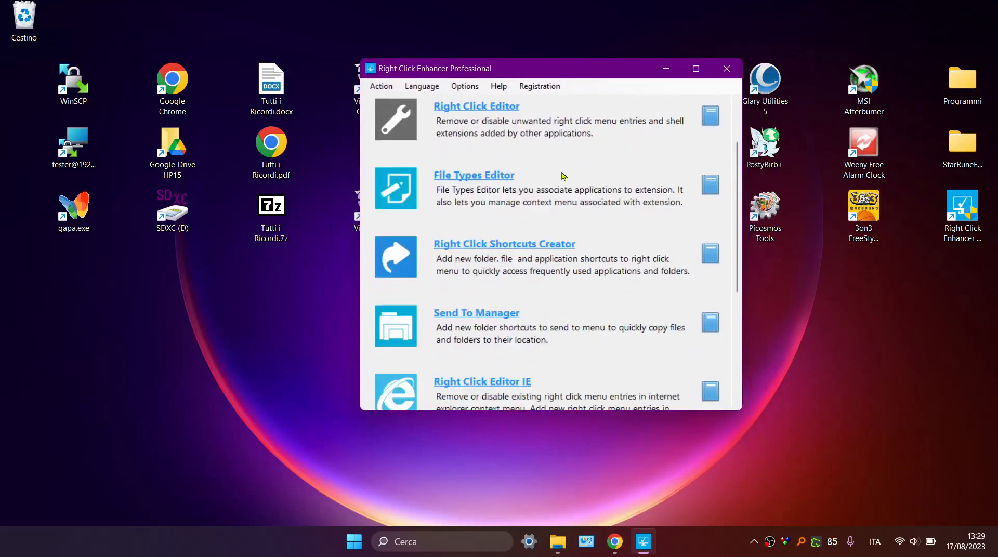
pyautogui.scroll(-2, 563, 171)
pyautogui.scroll(2, 537, 291)
pyautogui.click(504, 244)
pyautogui.moveTo(239, 29); pyautogui.dragTo(434, 99)
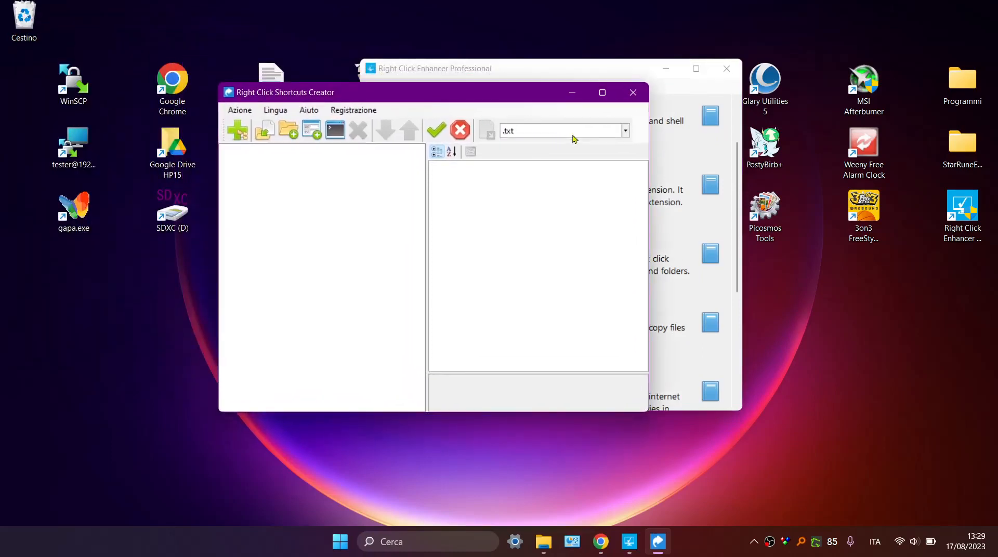
# Choose .mkv as the file type for the shortcuts and inspect the properties of the Modifica con Avidemux entry.
pyautogui.click(625, 134)
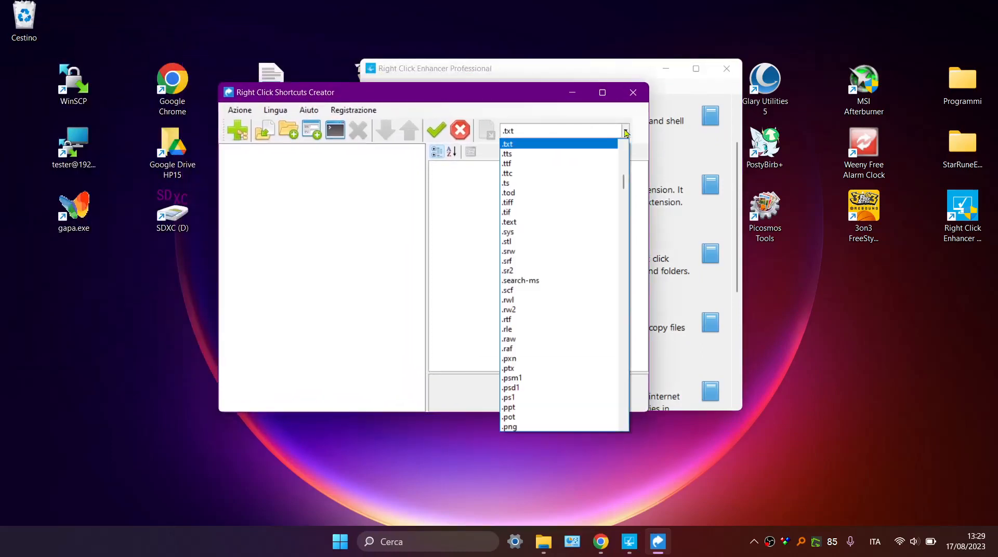
pyautogui.press('Down')
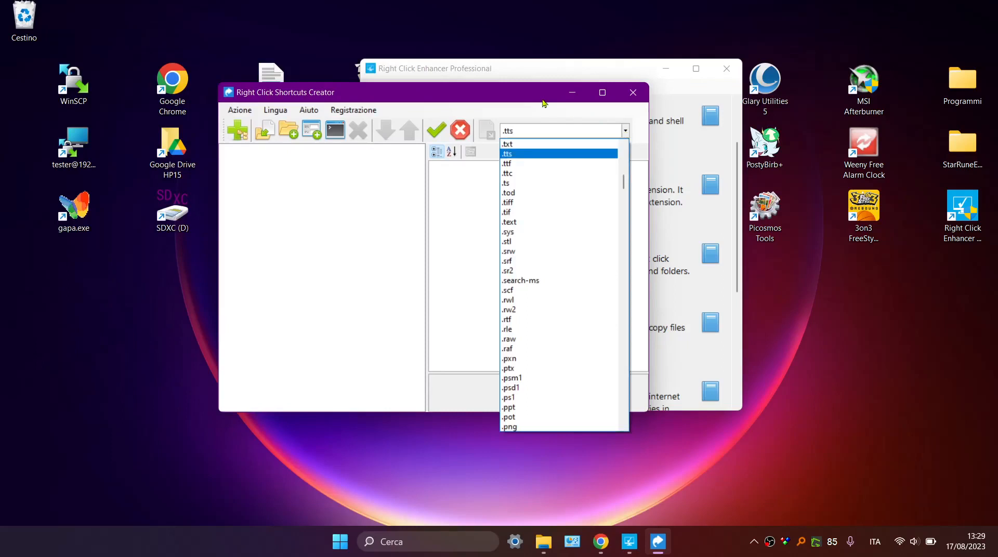
pyautogui.press('Home')
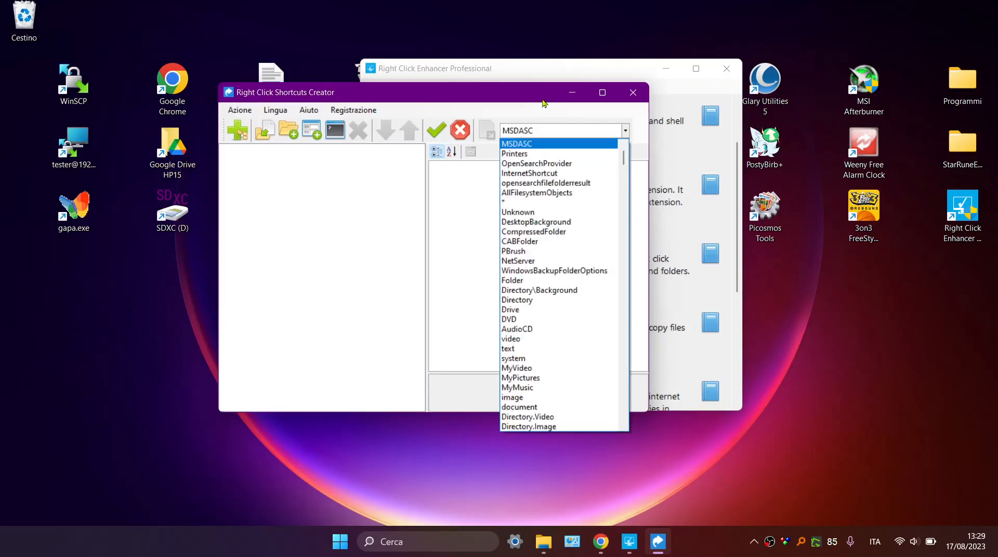
pyautogui.click(535, 144)
pyautogui.click(537, 133)
pyautogui.write('.mkv')
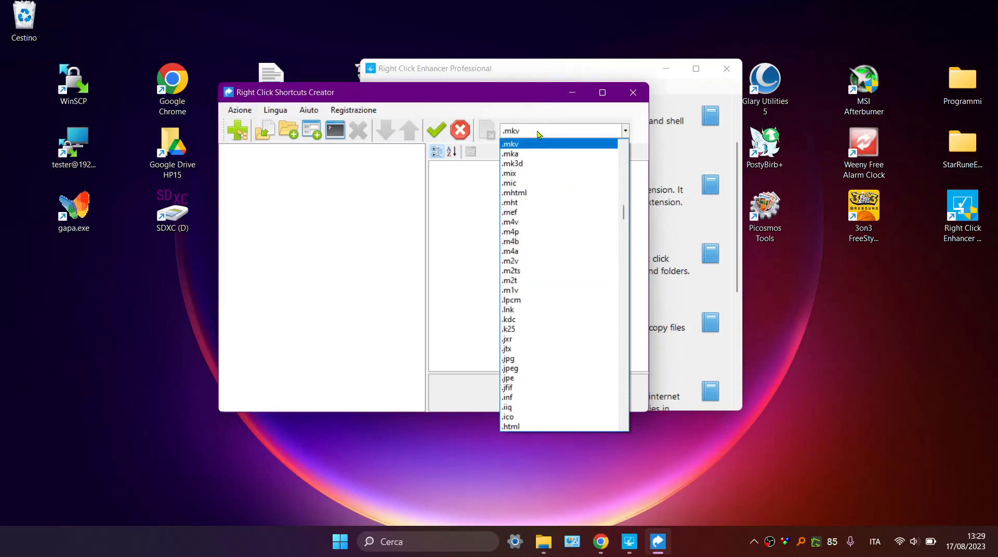
pyautogui.click(513, 145)
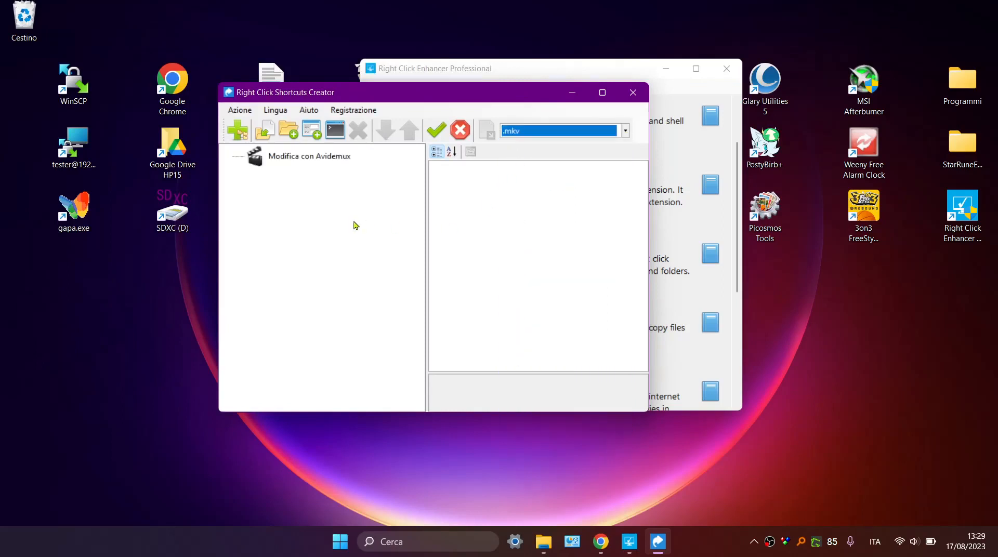
pyautogui.click(284, 161)
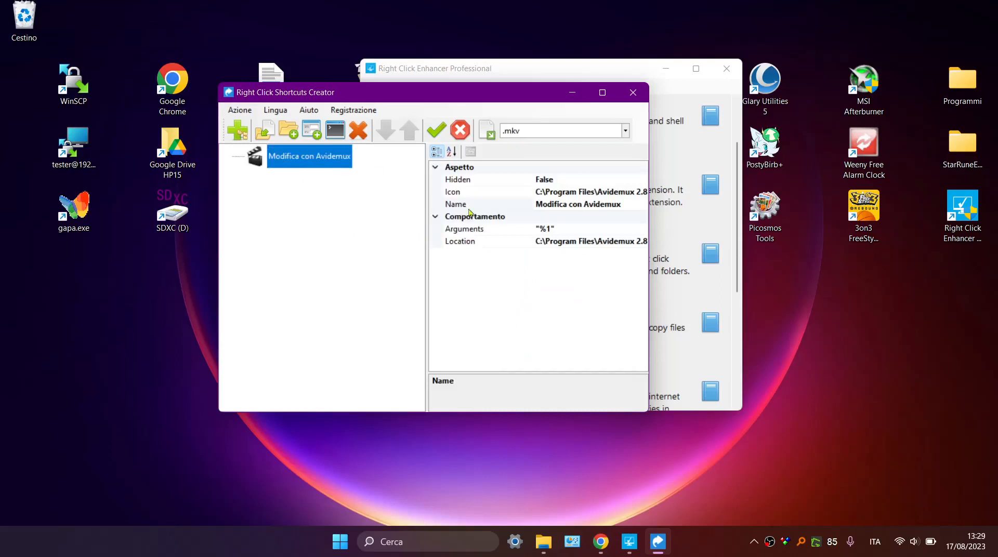
pyautogui.click(319, 228)
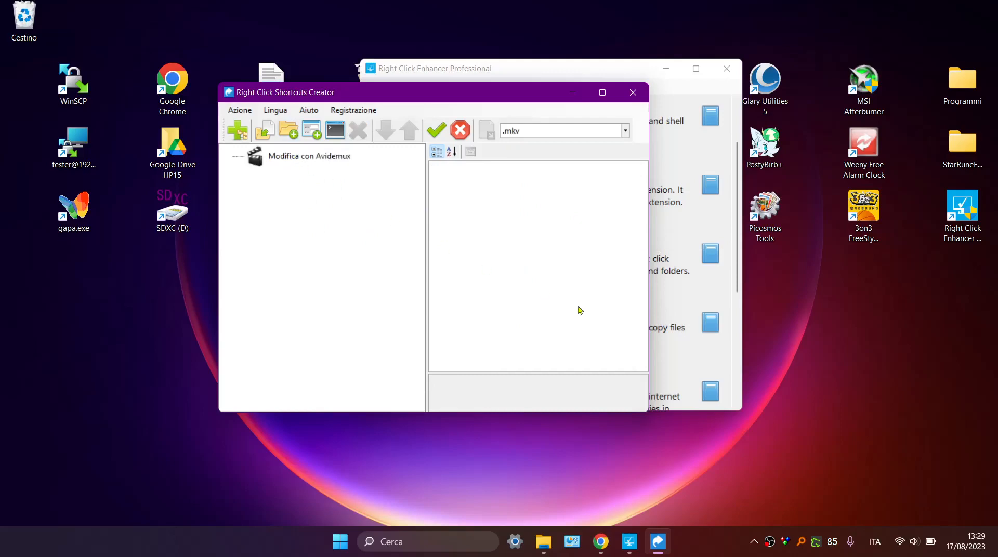
# Search for avidemux.exe in Everything, copy its full path to the clipboard, and minimize the search window.
pyautogui.click(801, 541)
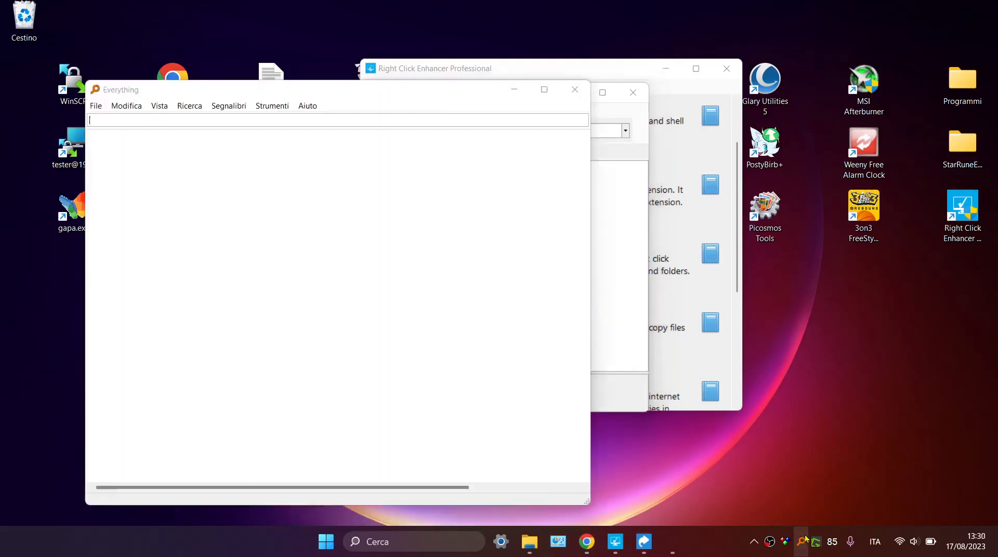
pyautogui.write('a')
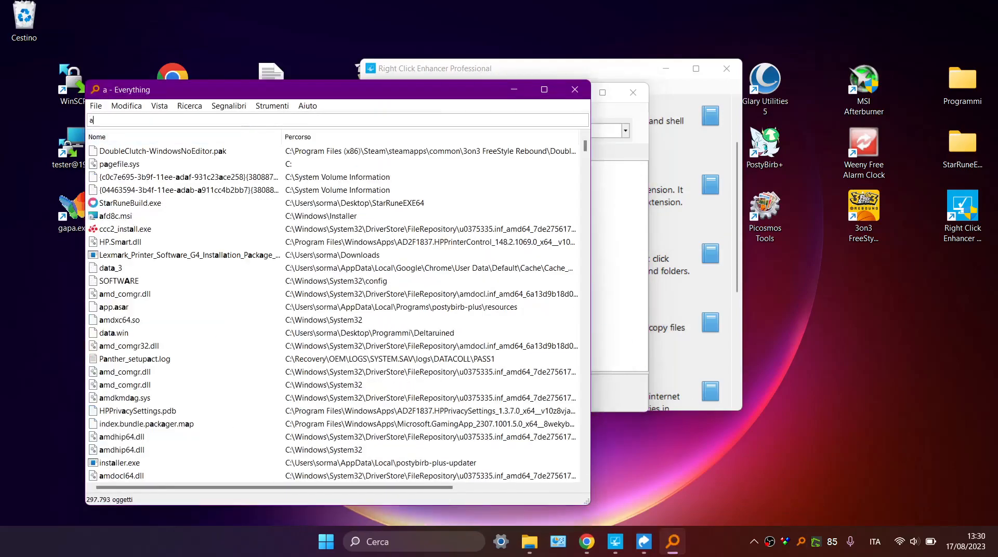
pyautogui.write('videmux.exe')
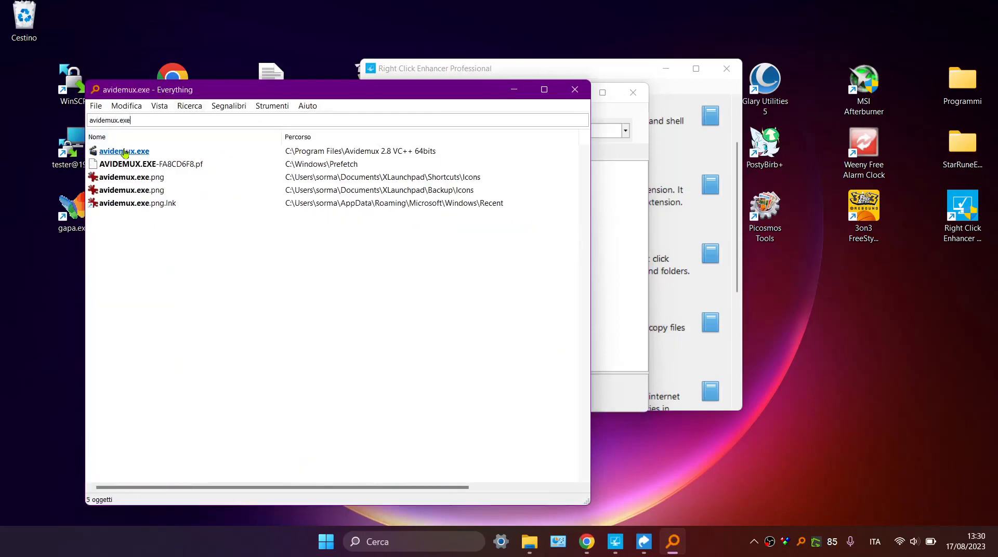
pyautogui.rightClick(145, 151)
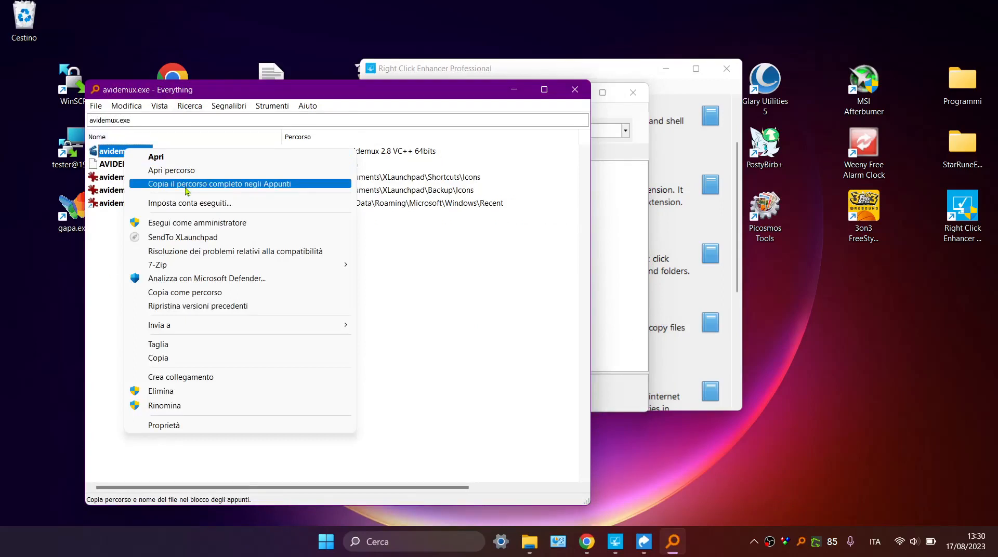
pyautogui.click(187, 184)
pyautogui.click(514, 92)
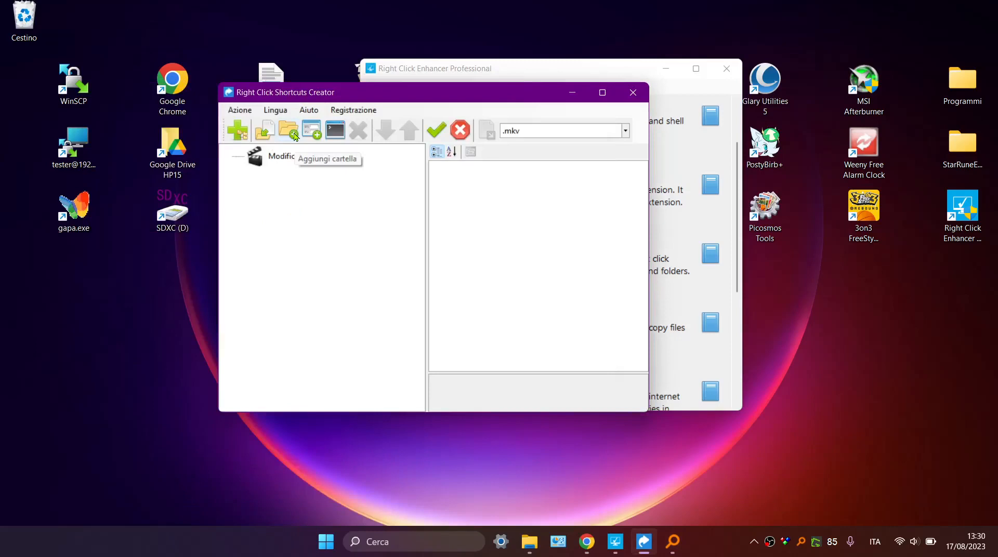
# Open the D - DATA shortcut from the desktop's context menu, close its folder window, and return to Right Click Shortcuts Creator.
pyautogui.click(128, 301)
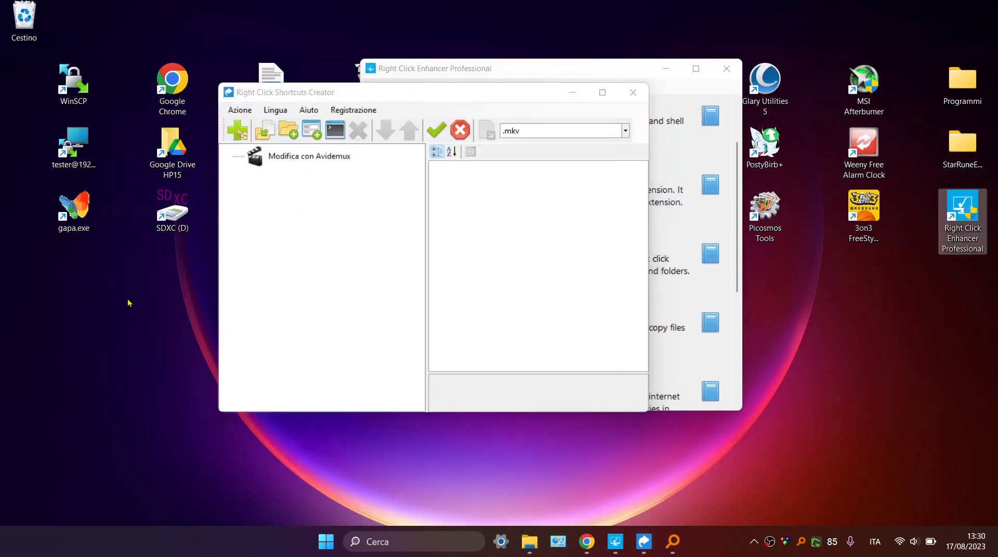
pyautogui.rightClick(127, 299)
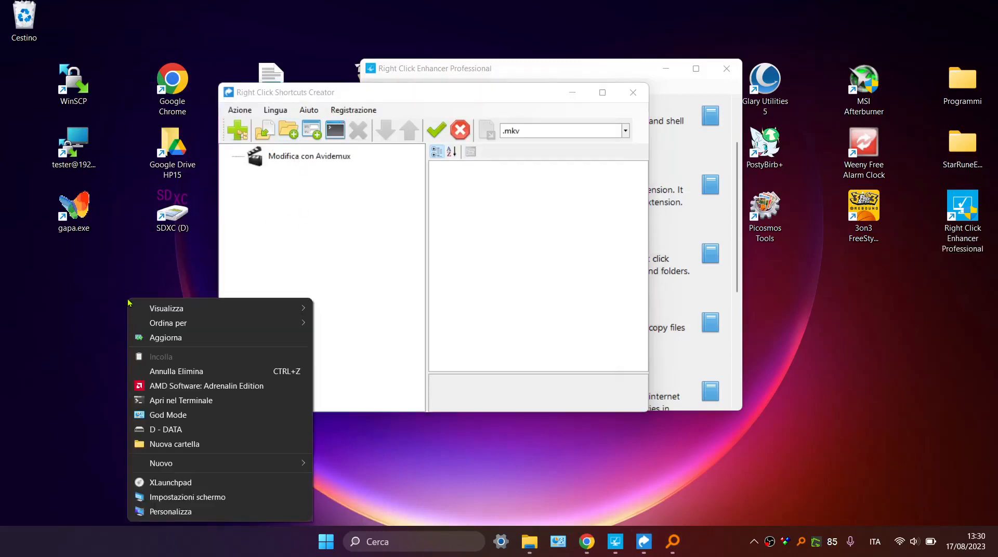
pyautogui.click(173, 436)
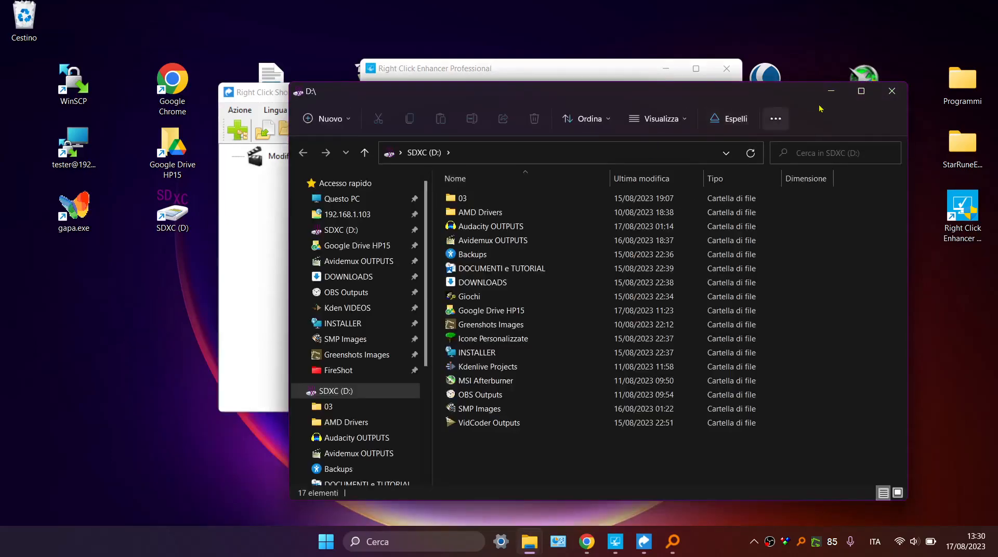
pyautogui.click(879, 96)
pyautogui.click(321, 191)
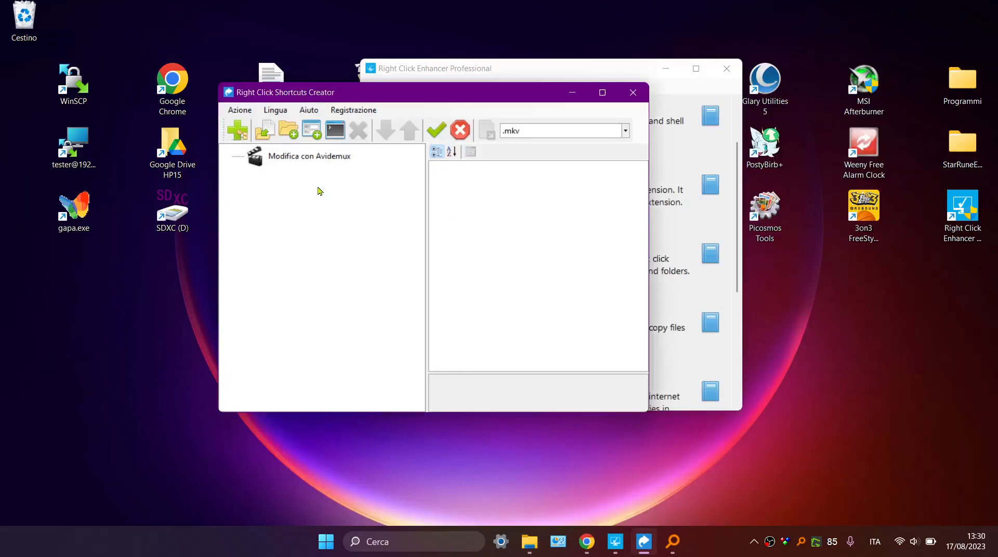
# Start adding a file shortcut for .mkv and go to the folder C:\Program Files\Avidemux 2.8 VC++ 64bits\ using the copied path.
pyautogui.click(306, 134)
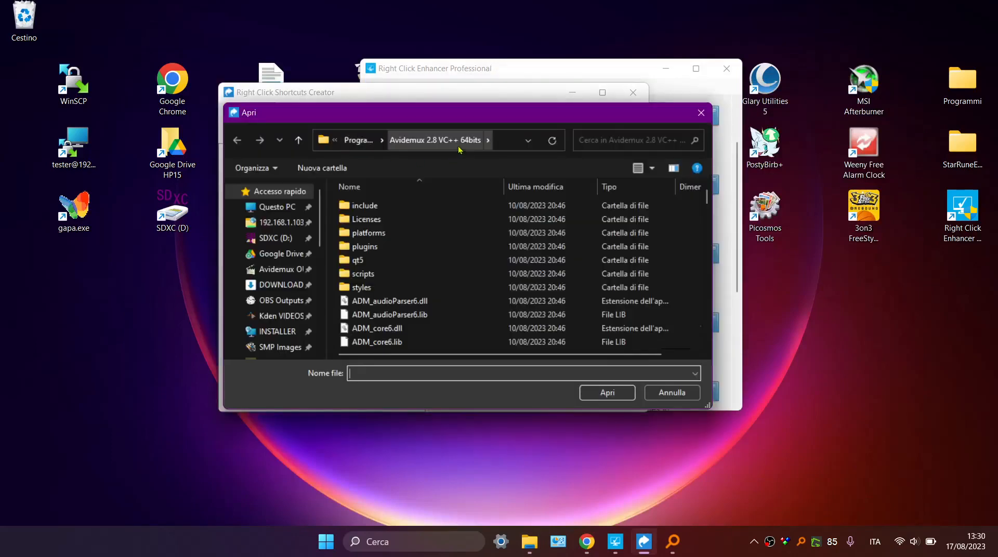
pyautogui.click(496, 148)
pyautogui.write('C:\\Program Files\\Avidemux 2.8 VC++ 64bits\\avidemux.exe')
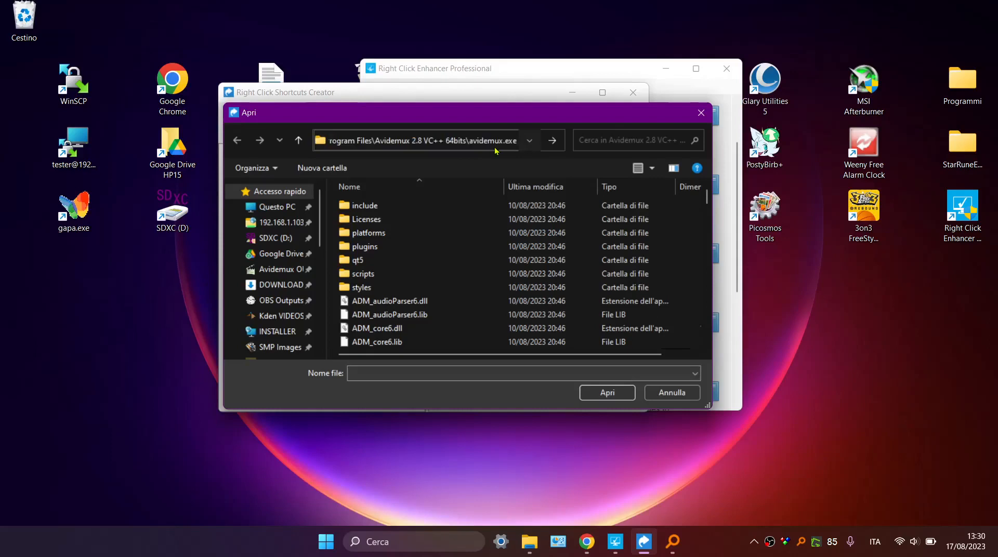
pyautogui.press('BackSpace')
pyautogui.press('BackSpace')
pyautogui.press('BackSpace')
pyautogui.press('BackSpace')
pyautogui.press('BackSpace')
pyautogui.press('BackSpace')
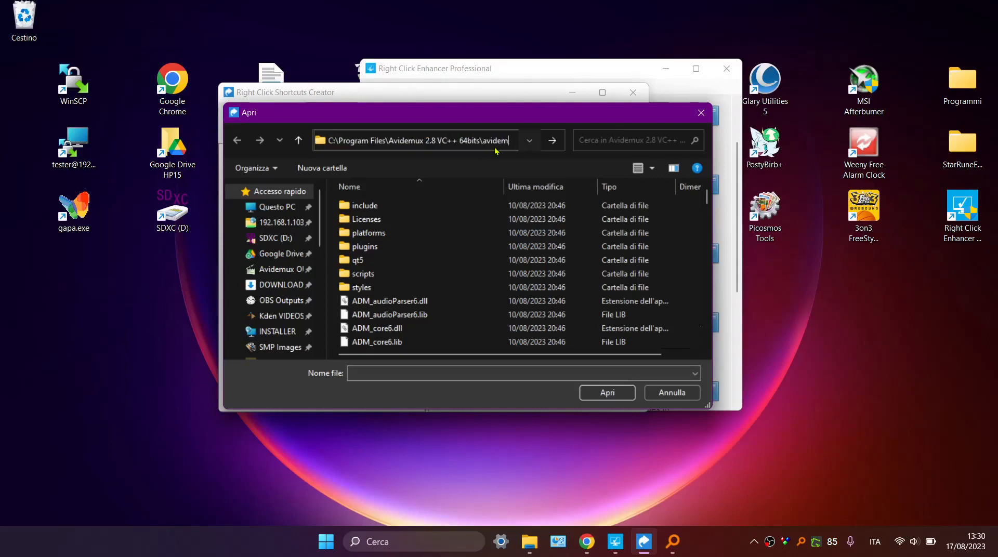
pyautogui.press('BackSpace')
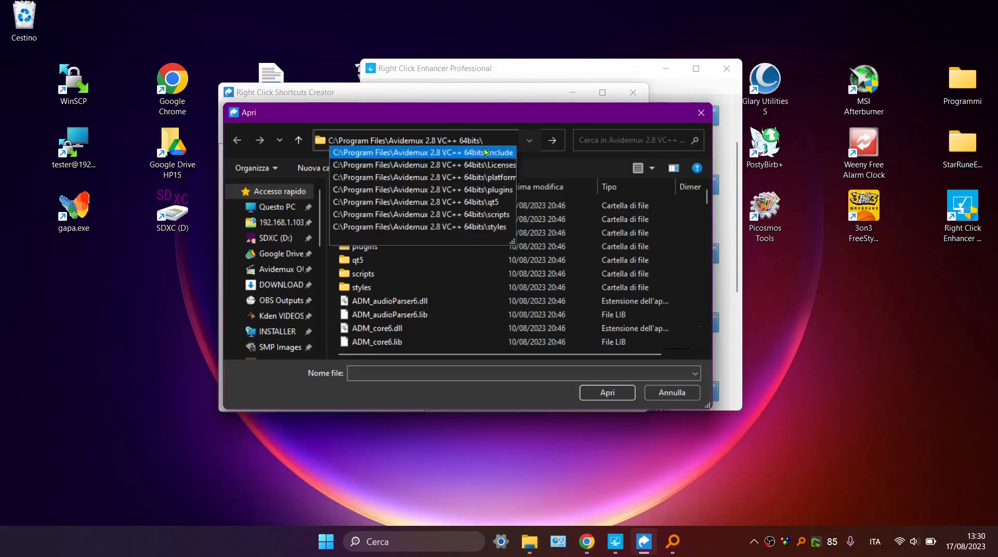
pyautogui.press('Return')
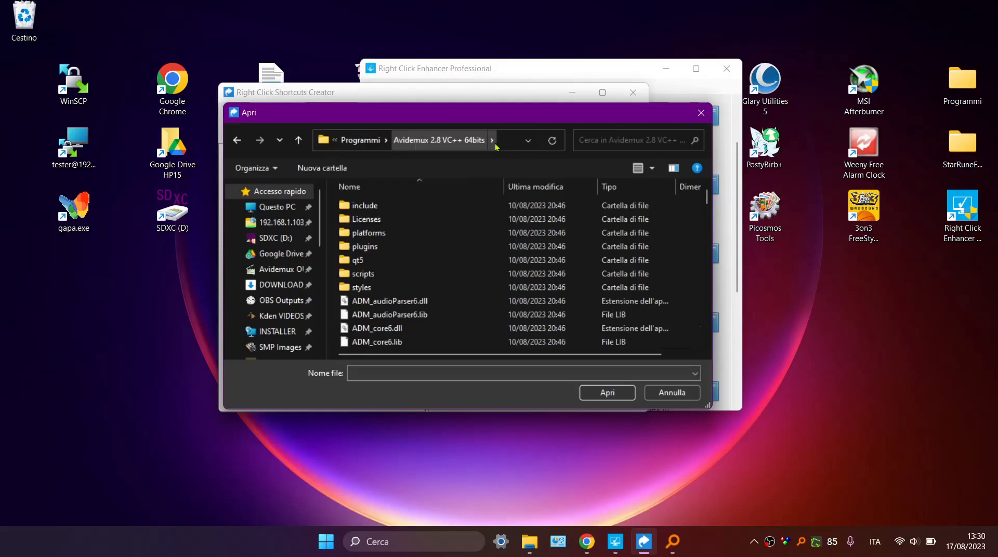
# Find avidemux.exe in the Avidemux program folder and add it as a new .mkv shortcut entry.
pyautogui.scroll(-4, 414, 237)
pyautogui.scroll(-4, 414, 237)
pyautogui.click(406, 240)
pyautogui.scroll(-5, 401, 240)
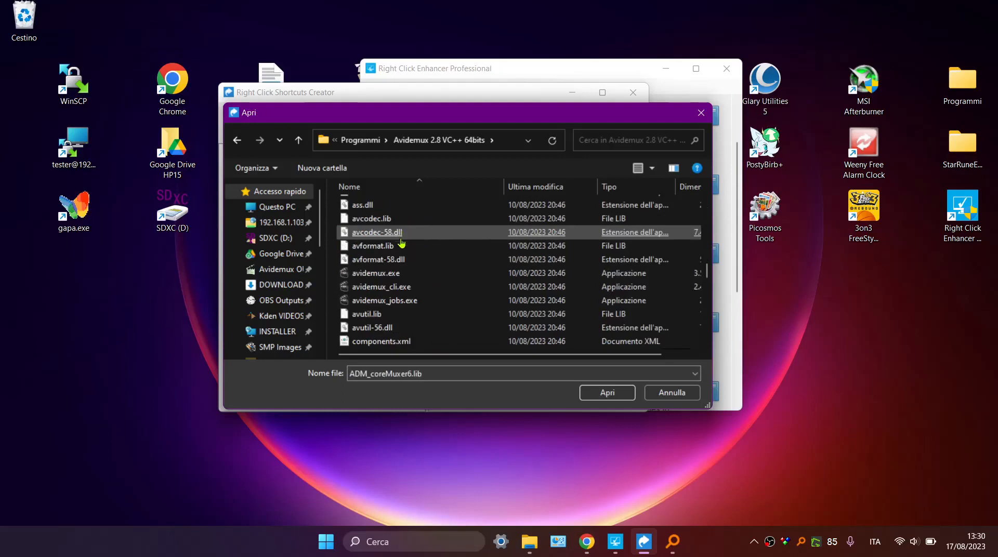
pyautogui.doubleClick(394, 273)
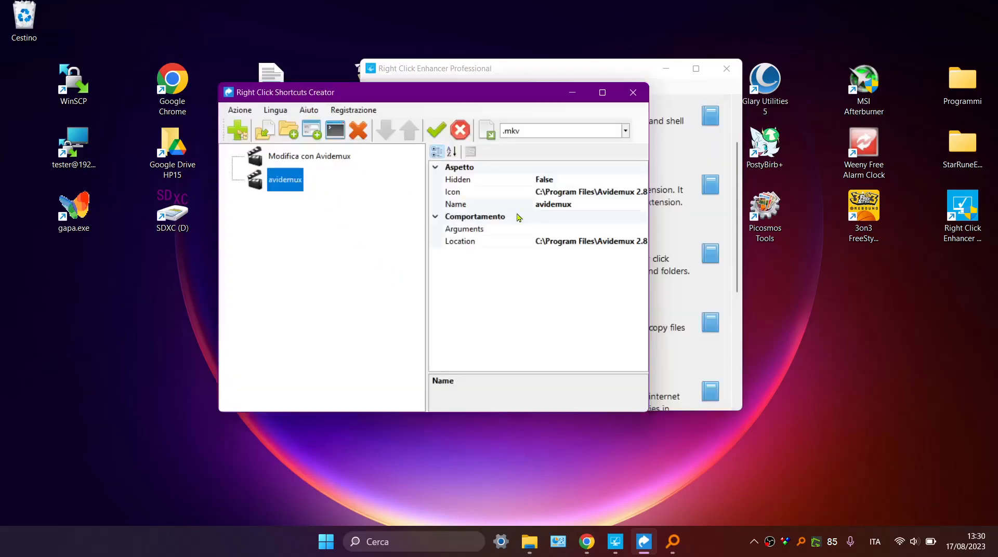
# Check the arguments of the Modifica con Avidemux entry and give the new avidemux entry the same arguments, "%1".
pyautogui.click(325, 161)
pyautogui.click(570, 227)
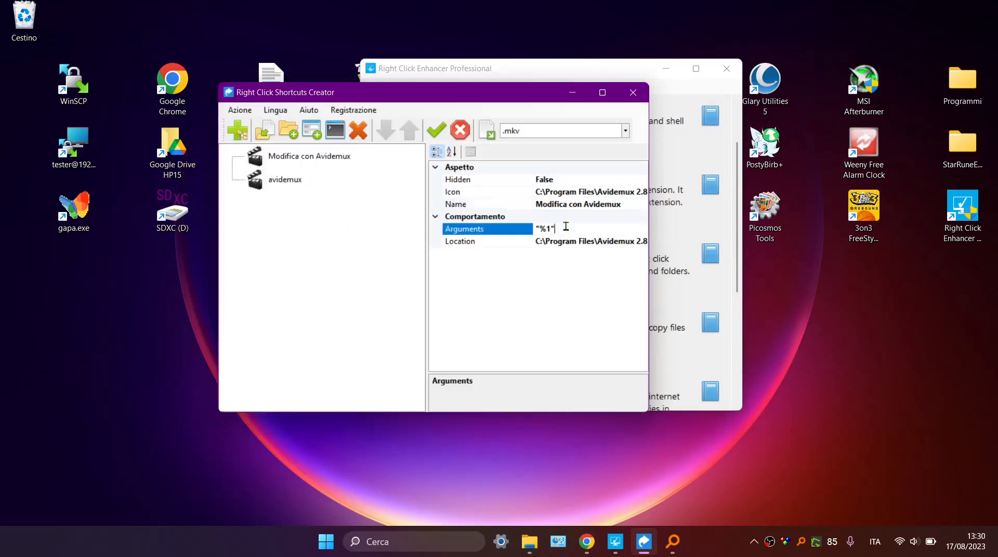
pyautogui.click(515, 229)
pyautogui.click(285, 180)
pyautogui.click(569, 229)
pyautogui.click(399, 256)
pyautogui.click(293, 190)
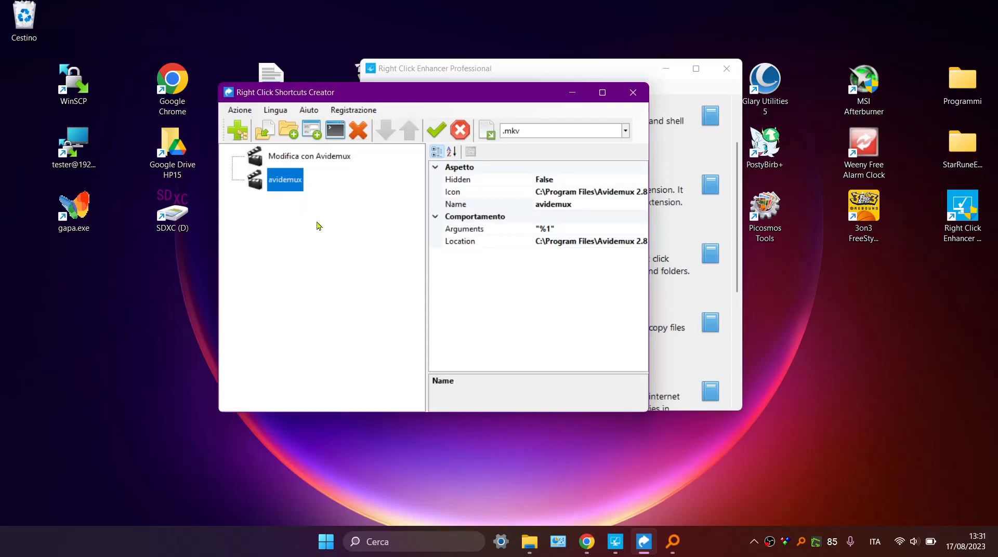
# Rename the avidemux entry to Test Avidemux Clip, apply the changes, and close the confirmation message.
pyautogui.click(566, 205)
pyautogui.click(567, 205)
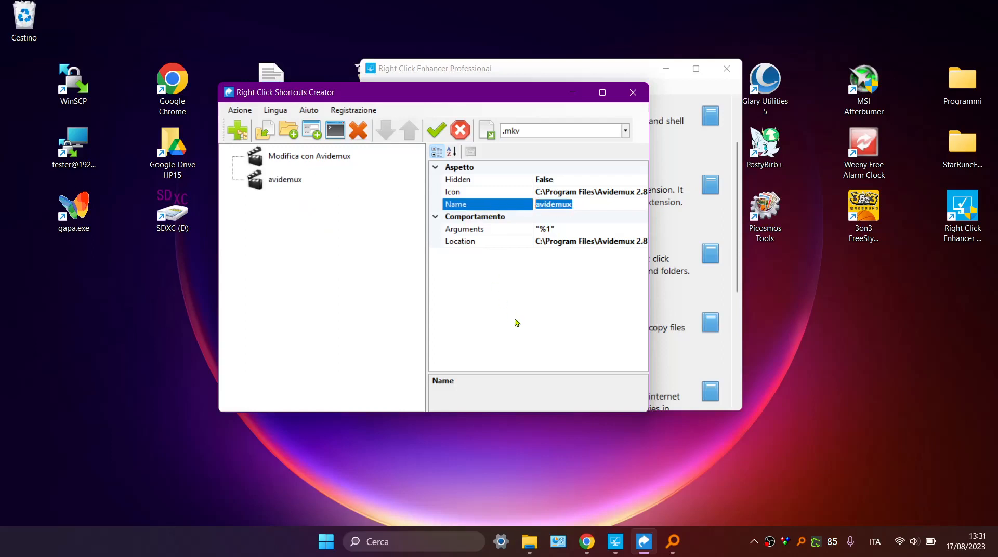
pyautogui.write('Test Avidemux Clip')
pyautogui.press('Return')
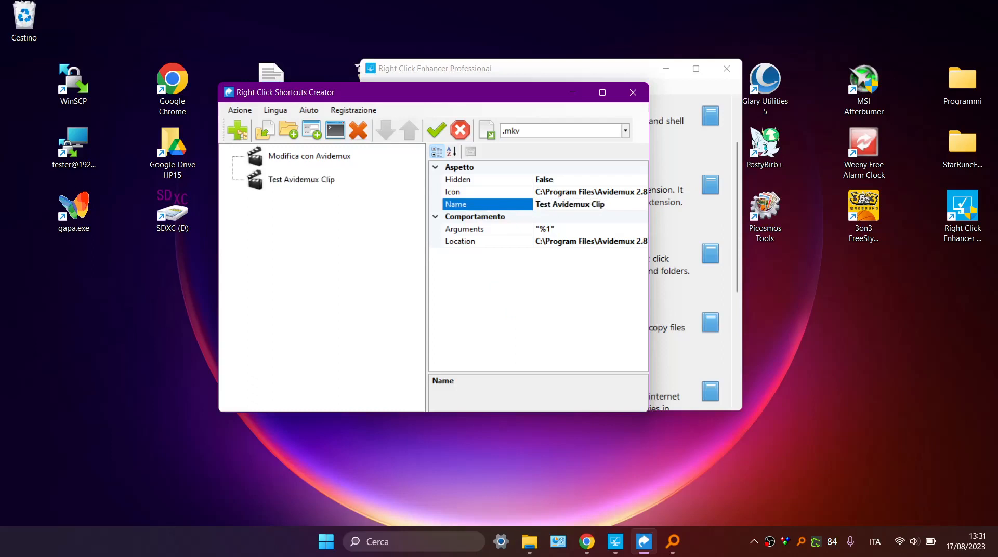
pyautogui.click(436, 129)
pyautogui.click(585, 311)
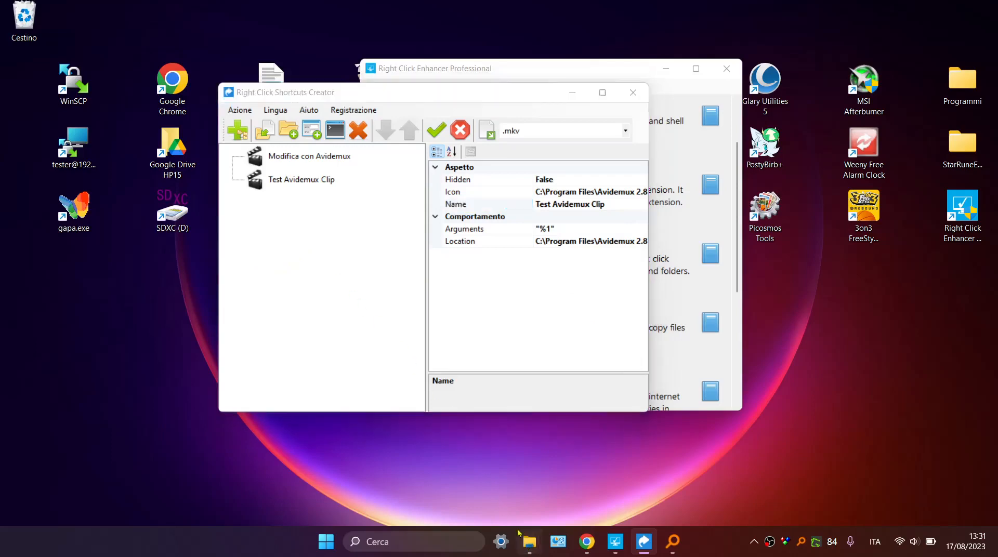
pyautogui.moveTo(527, 541)
pyautogui.click(494, 462)
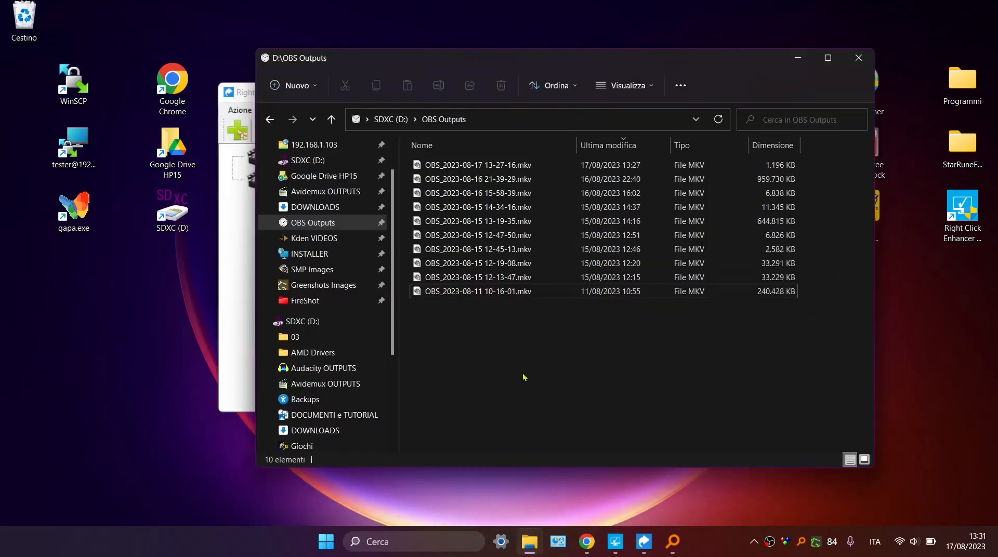
pyautogui.rightClick(468, 294)
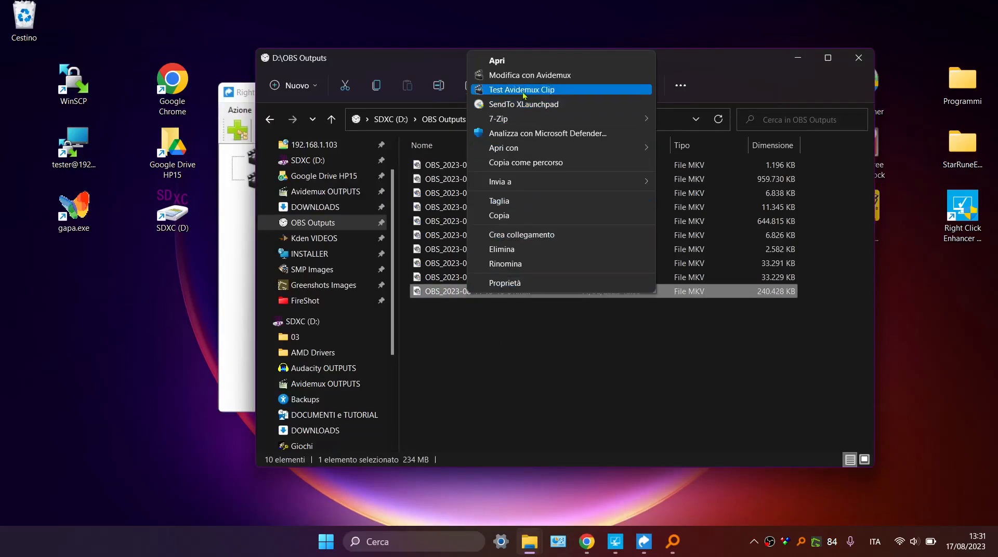
pyautogui.click(542, 336)
# Return to Right Click Shortcuts Creator, remove the Test Avidemux Clip entry from the .mkv shortcuts, and apply the changes.
pyautogui.click(230, 303)
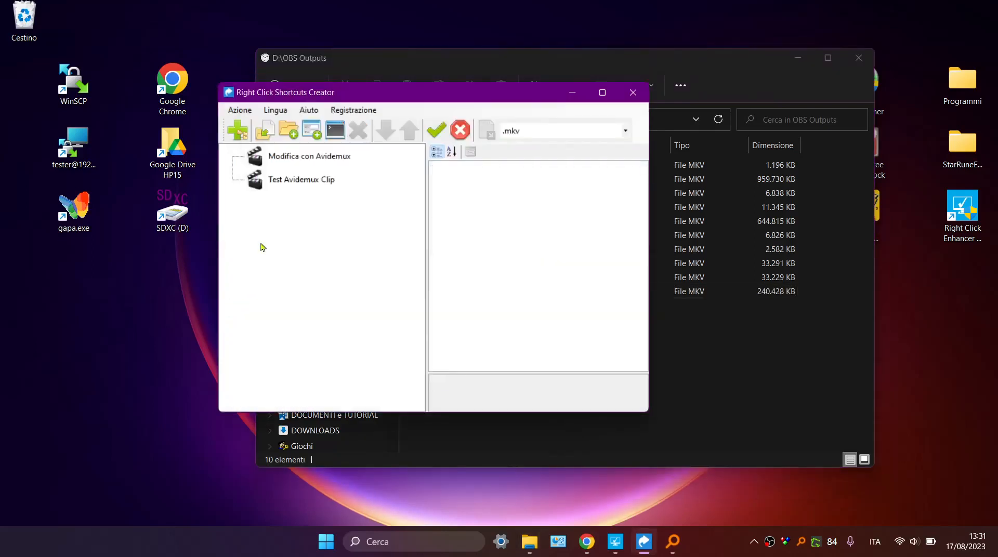
pyautogui.rightClick(282, 183)
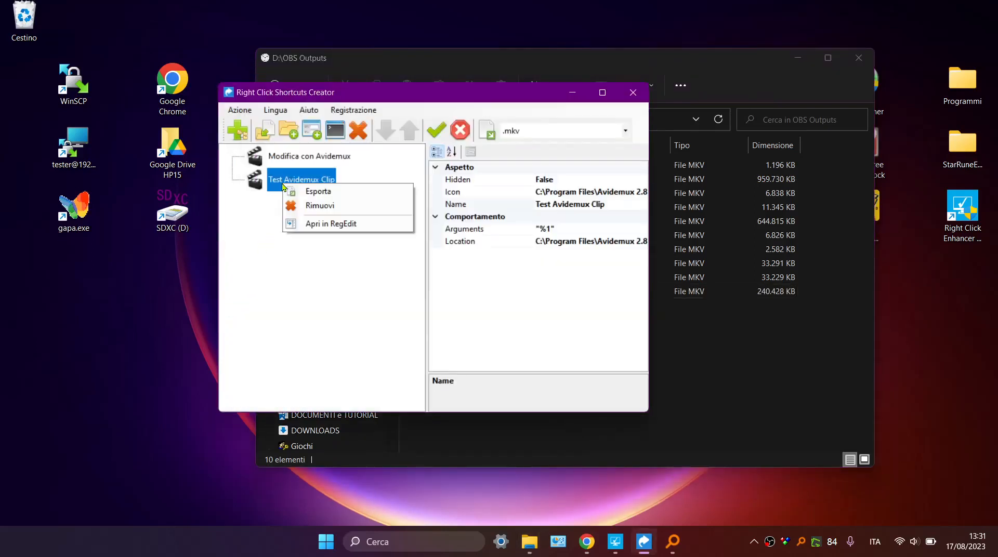
pyautogui.click(315, 207)
pyautogui.click(432, 135)
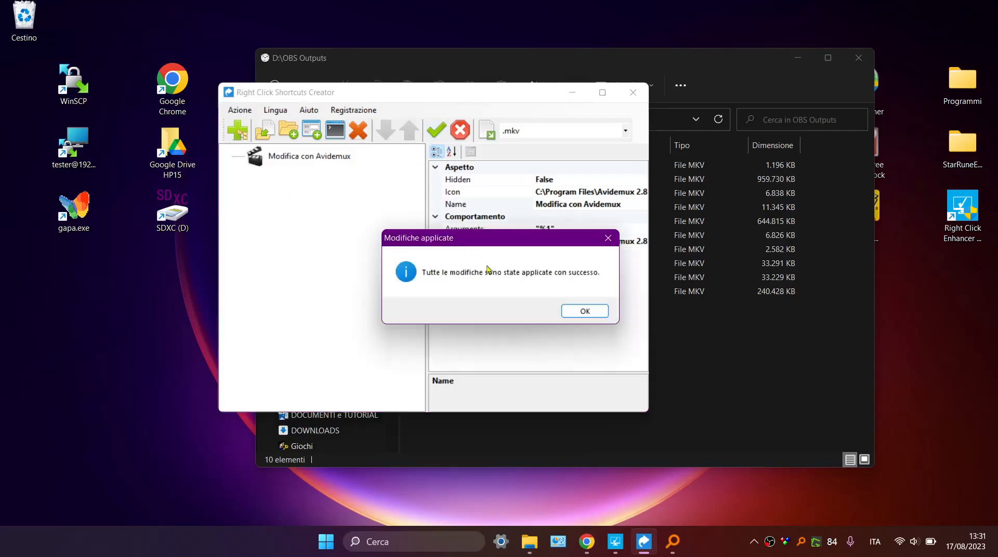
pyautogui.click(573, 310)
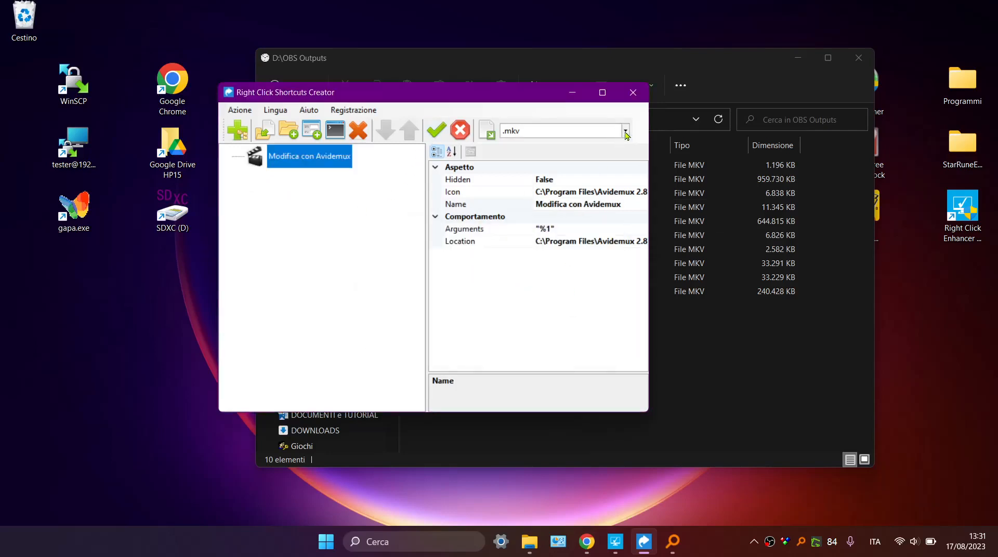
# View the shortcuts of the .png file type, followed by those of the .jpg file type.
pyautogui.click(625, 133)
pyautogui.write('.pn')
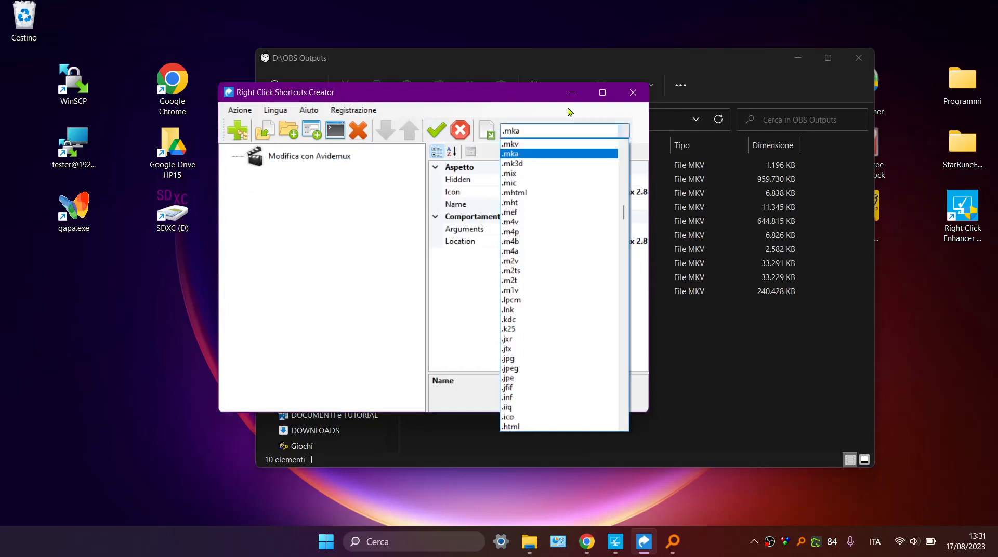
pyautogui.write('g')
pyautogui.press('Return')
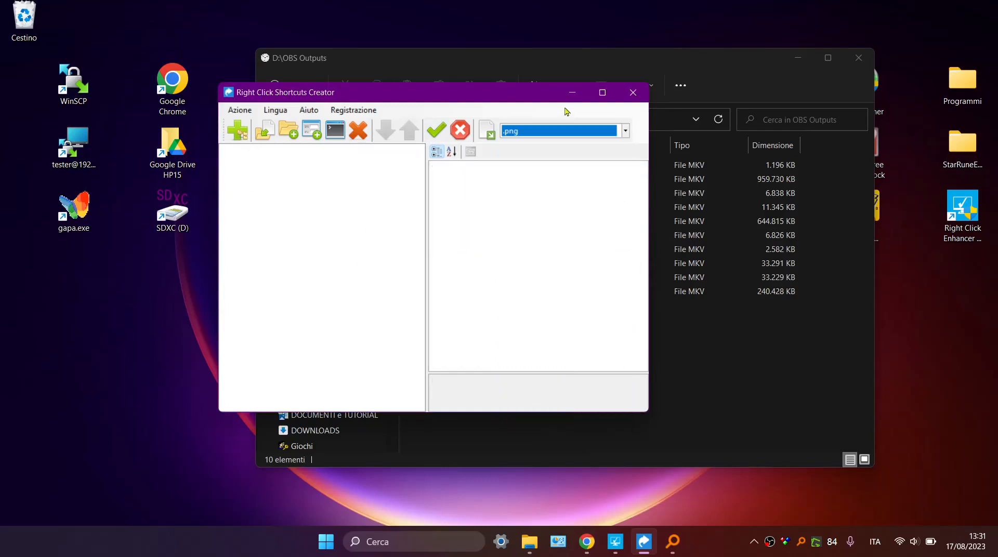
pyautogui.click(543, 210)
pyautogui.click(548, 134)
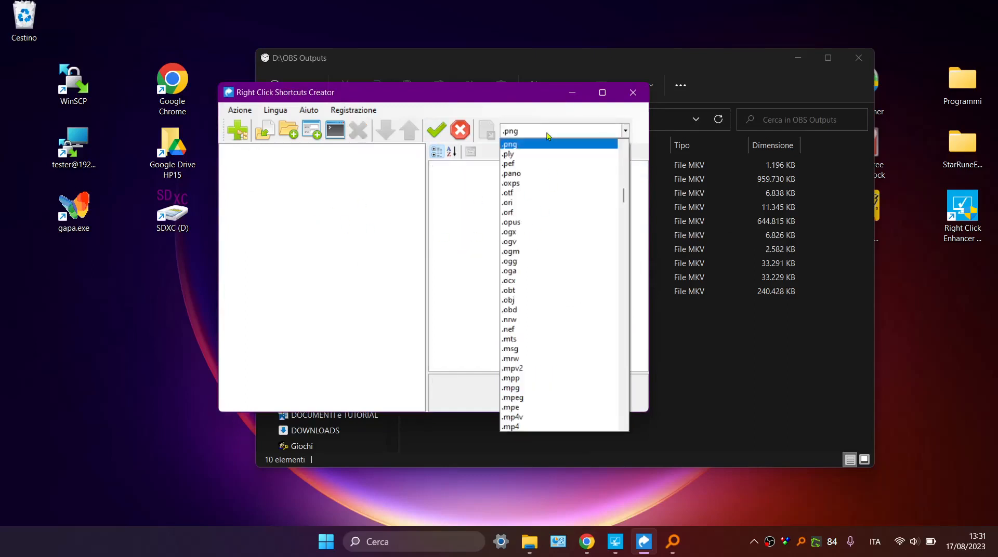
pyautogui.write('.j')
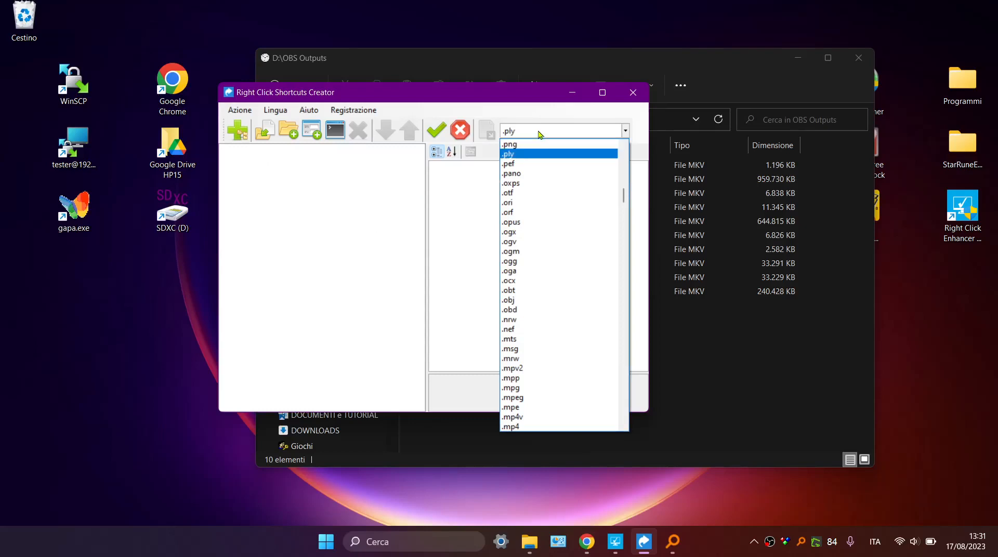
pyautogui.press('Return')
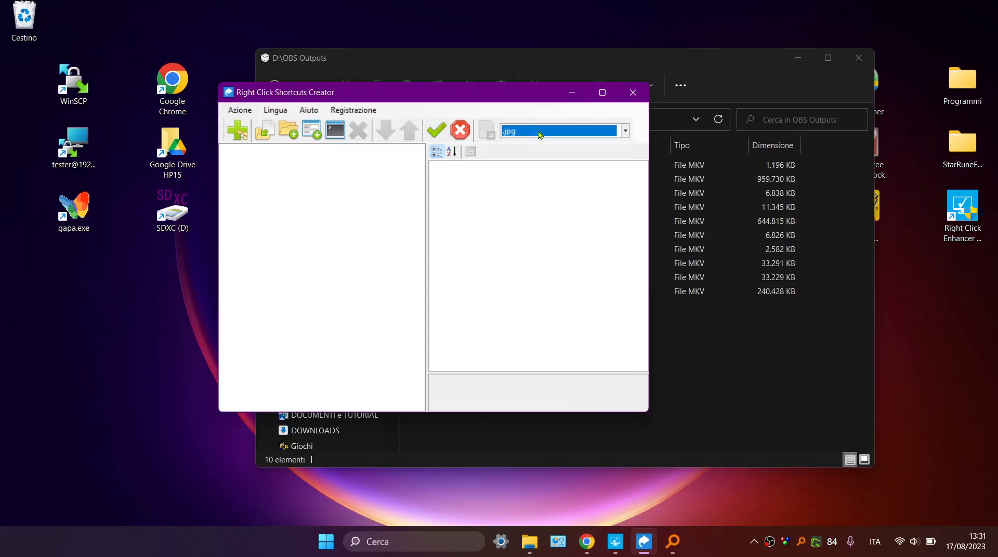
pyautogui.click(520, 224)
# Browse the available file and folder categories and choose image as the type whose shortcuts are shown.
pyautogui.click(540, 135)
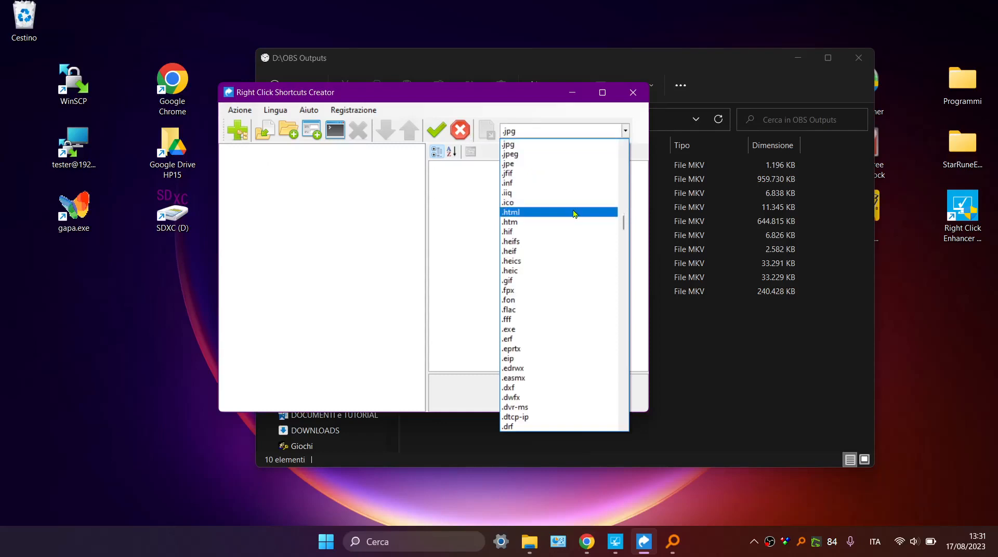
pyautogui.moveTo(620, 221); pyautogui.dragTo(622, 156)
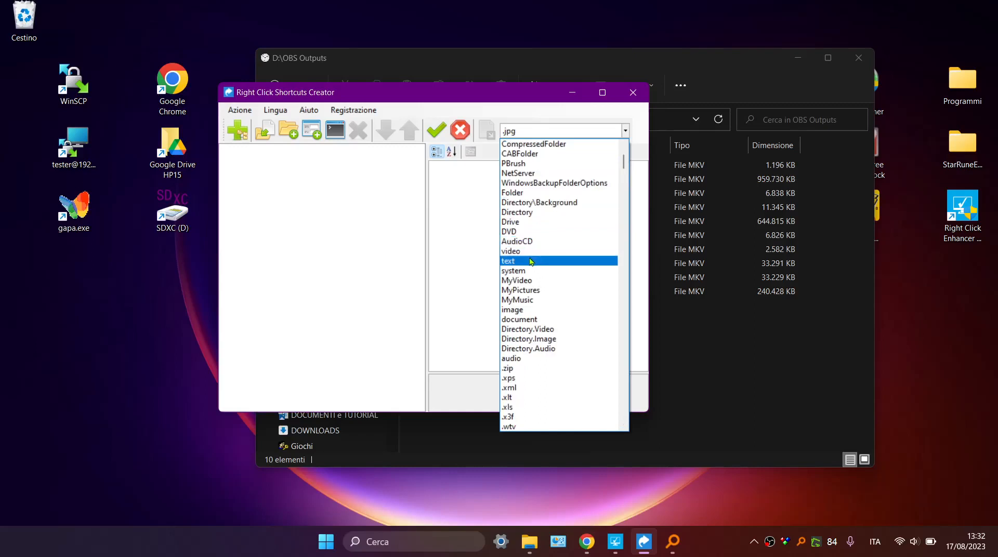
pyautogui.scroll(4, 522, 263)
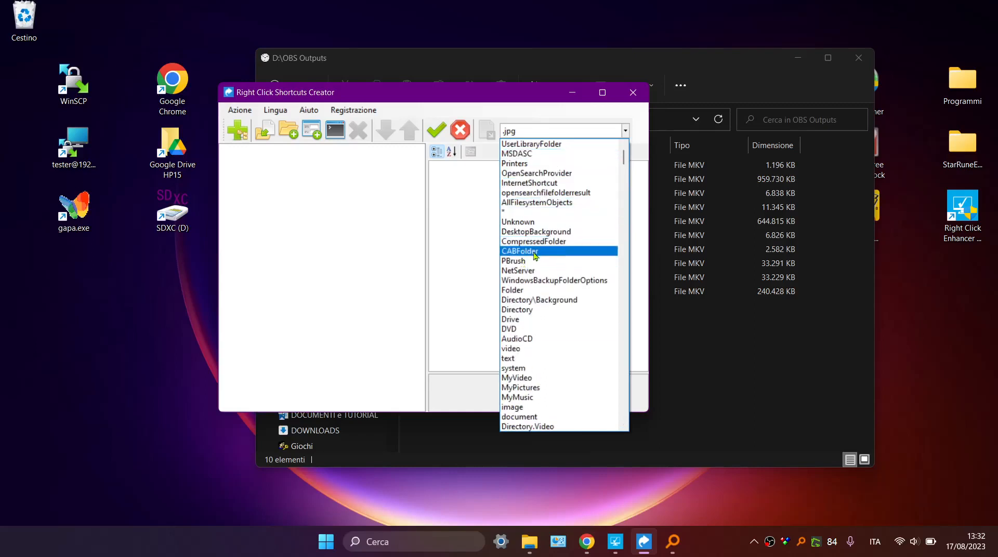
pyautogui.scroll(-1, 537, 245)
pyautogui.click(520, 379)
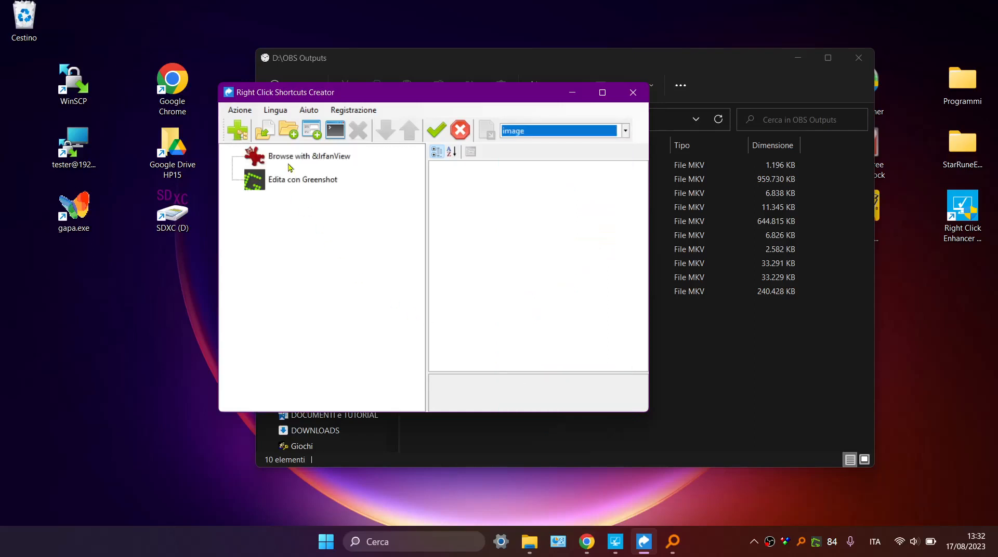
# Move the shortcuts window to the right and inspect the properties of the Browse with &IrfanView and Edita con Greenshot entries.
pyautogui.moveTo(318, 99); pyautogui.dragTo(470, 106)
pyautogui.click(461, 164)
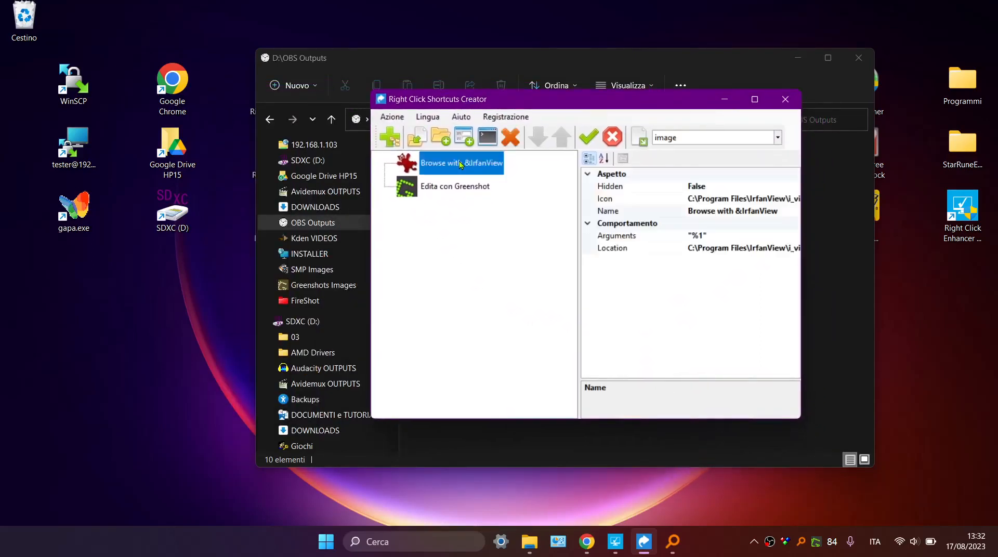
pyautogui.click(464, 188)
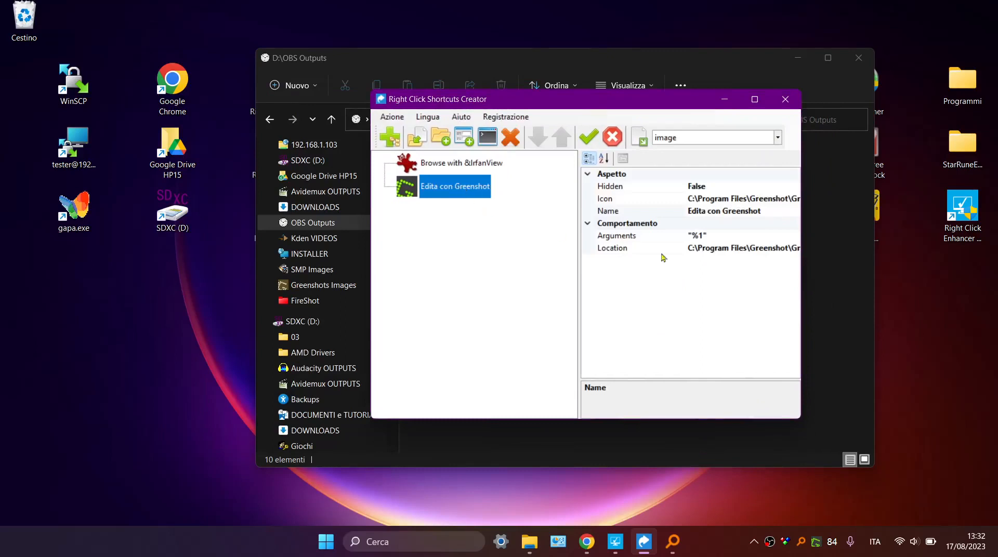
# Switch to File Explorer and open the FireShot folder inside DOWNLOADS on the SDXC (D:) drive.
pyautogui.click(822, 291)
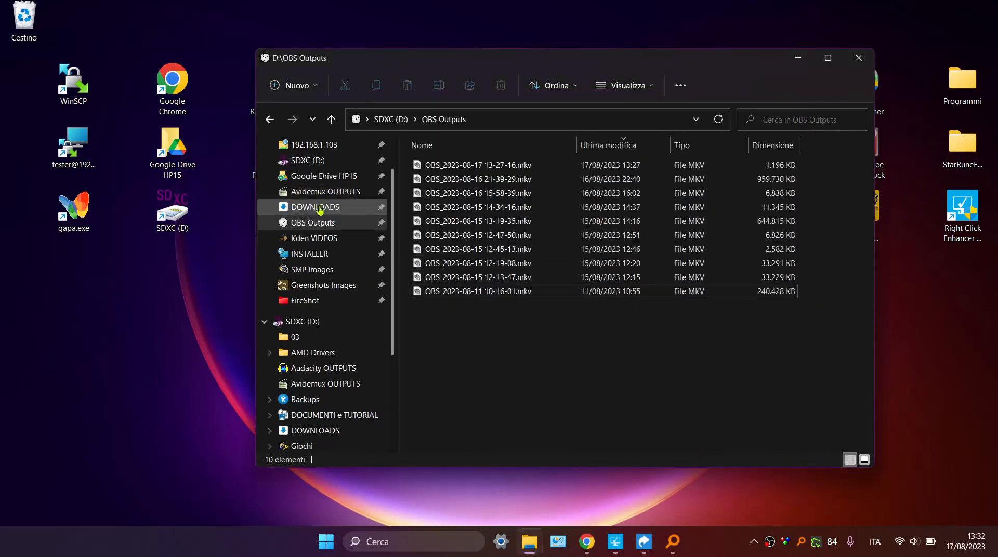
pyautogui.scroll(1, 322, 217)
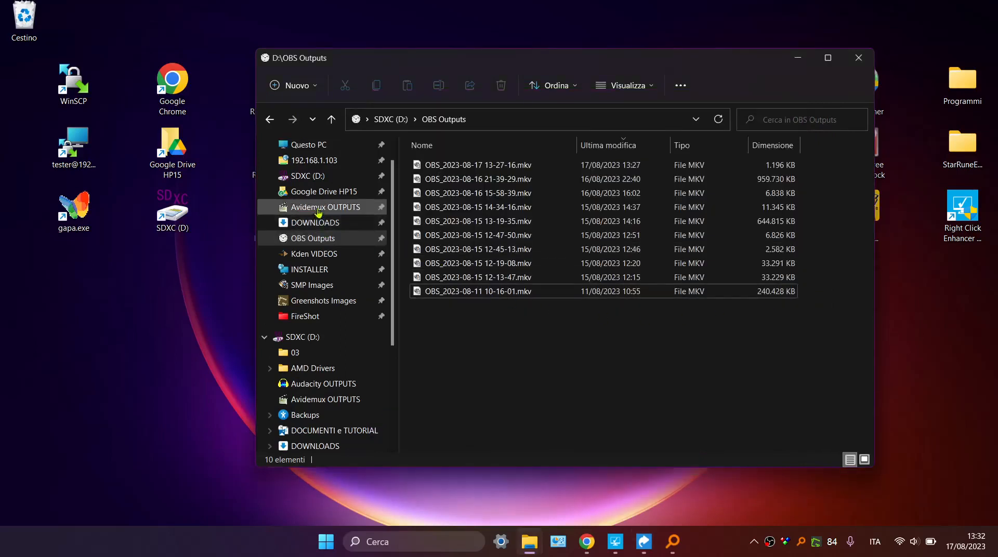
pyautogui.click(309, 176)
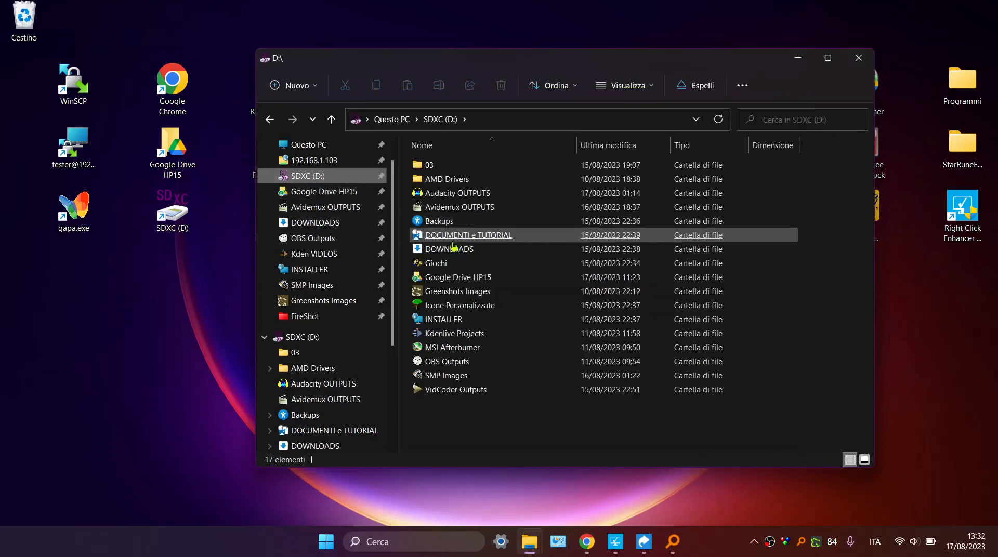
pyautogui.doubleClick(473, 262)
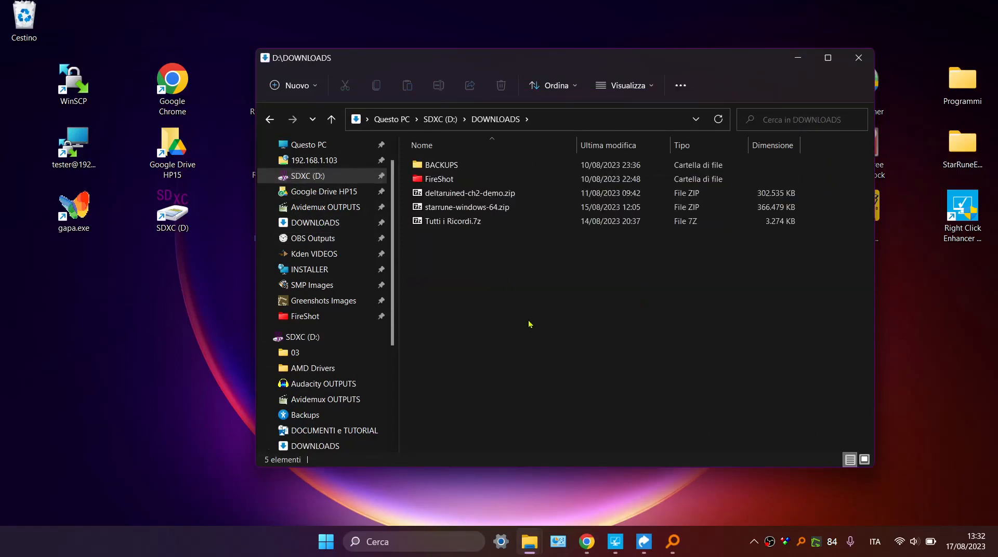
pyautogui.doubleClick(430, 179)
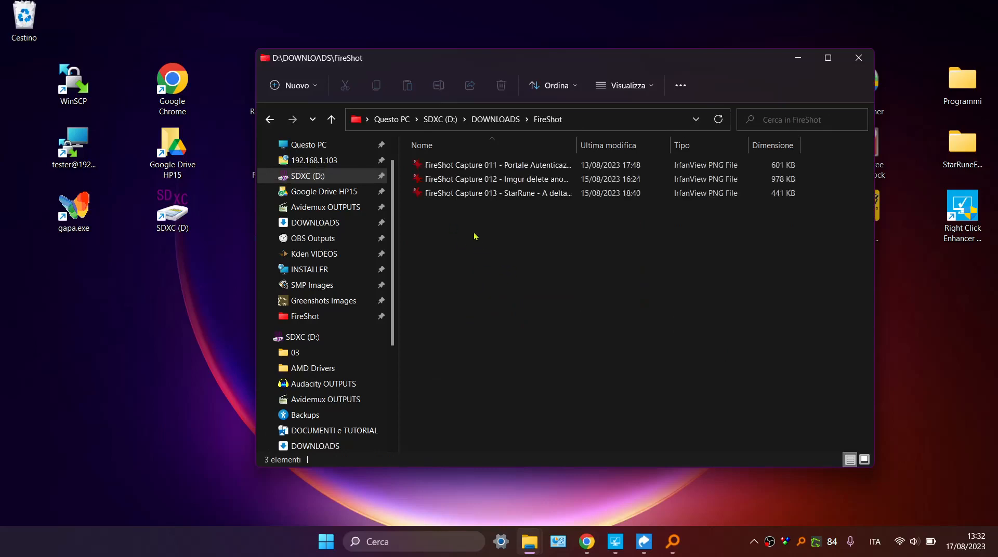
# Open the FireShot Capture 013 image with Paint, making it the default app for .png files, then close Paint.
pyautogui.click(471, 197)
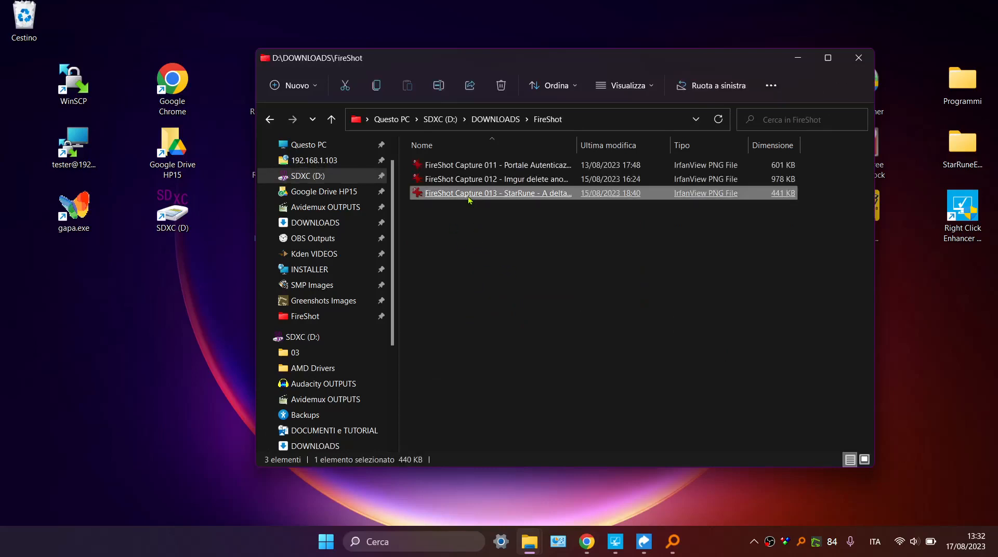
pyautogui.doubleClick(470, 195)
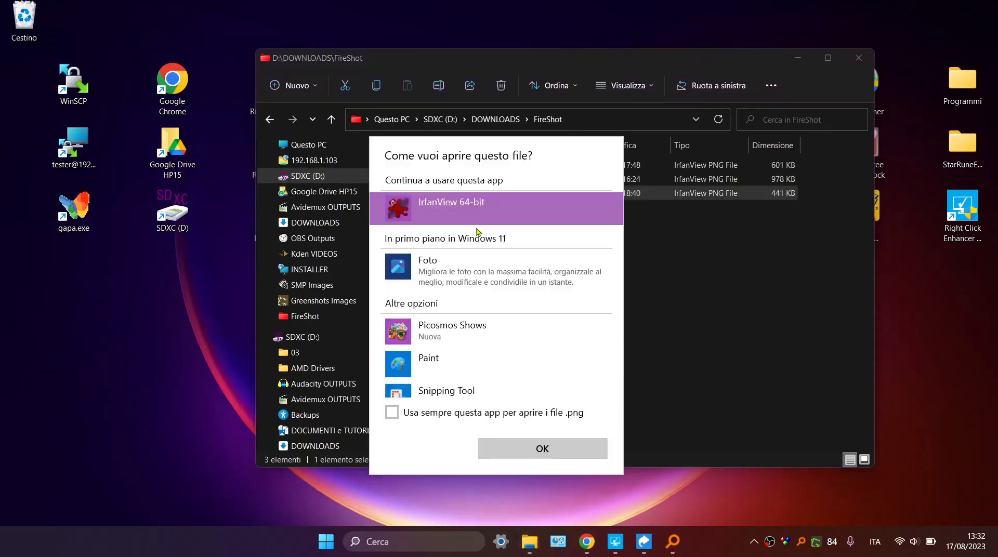
pyautogui.click(412, 365)
pyautogui.click(392, 412)
pyautogui.click(518, 453)
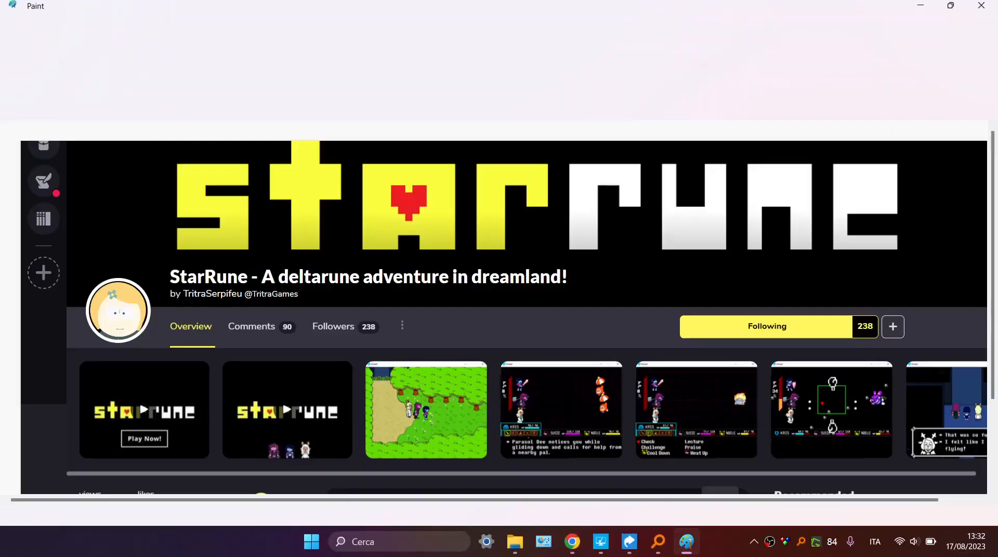
pyautogui.scroll(-3, 478, 280)
pyautogui.scroll(3, 457, 216)
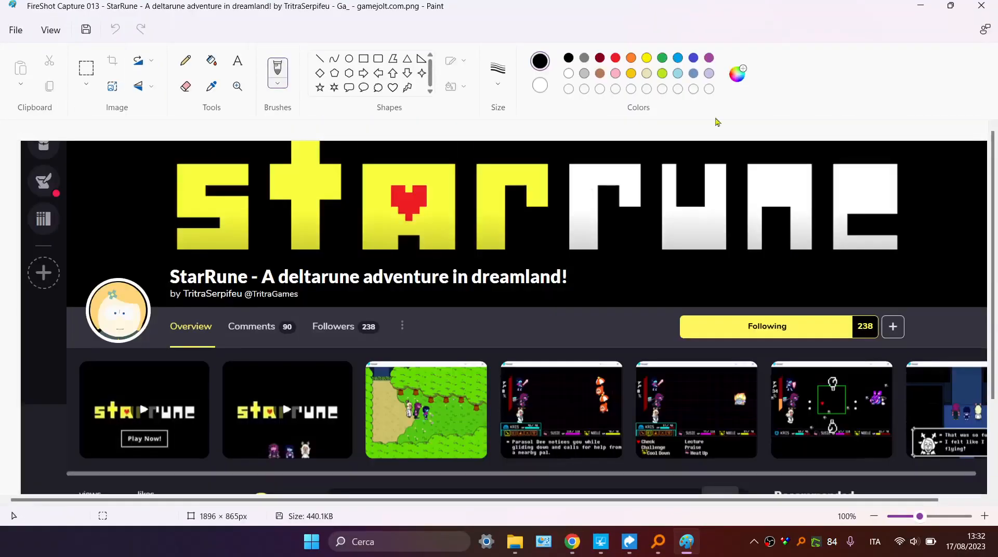
pyautogui.click(980, 6)
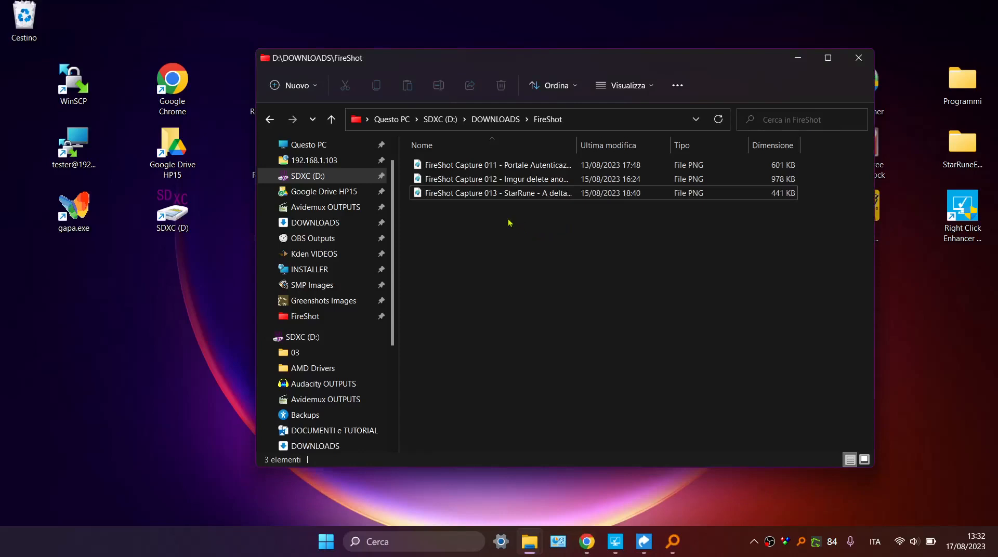
# Test the Edita con Greenshot entry on FireShot Capture 013, choose Apri in Gest. Immagini, view the image and close the editor.
pyautogui.rightClick(474, 192)
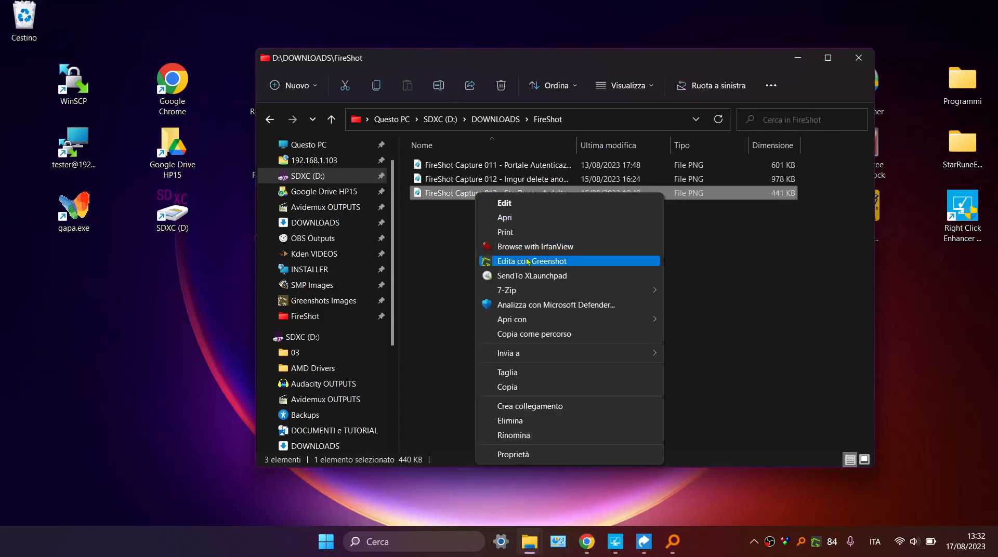
pyautogui.click(528, 261)
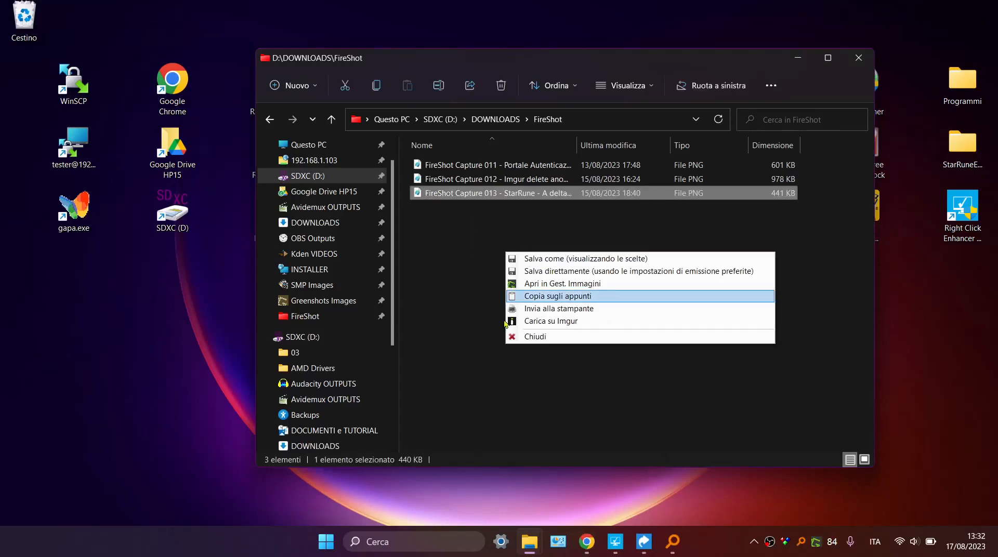
pyautogui.click(565, 283)
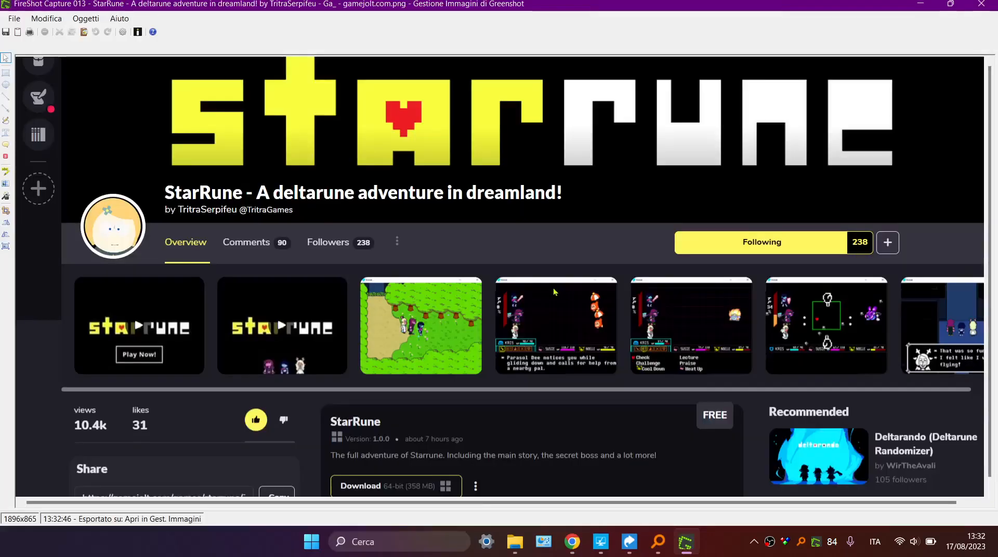
pyautogui.scroll(-1, 420, 340)
pyautogui.scroll(1, 419, 340)
pyautogui.click(981, 4)
pyautogui.click(538, 238)
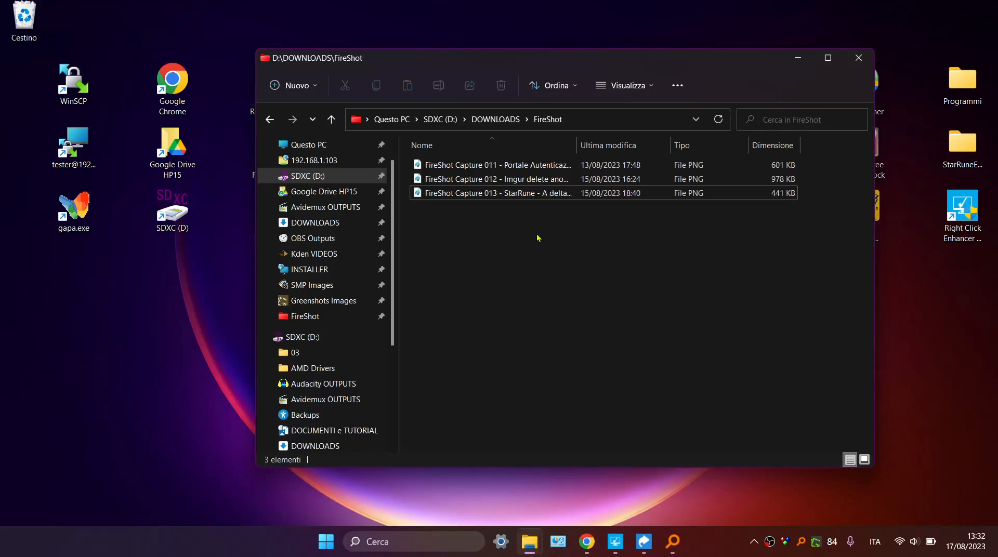
# Make two copies of FireShot Capture 013 in the same folder and delete FireShot Captures 011 and 012.
pyautogui.click(517, 193)
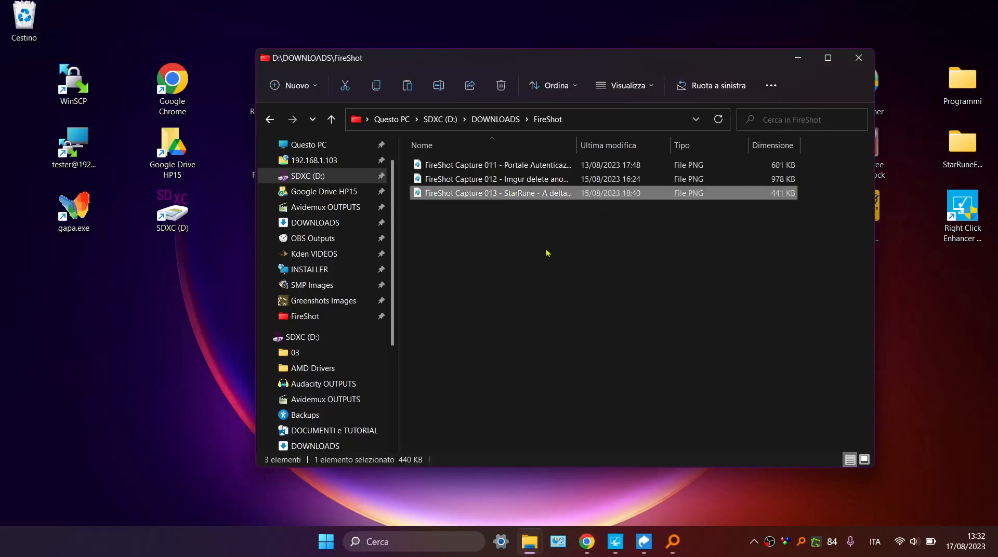
pyautogui.hotkey('ctrl', 'v')
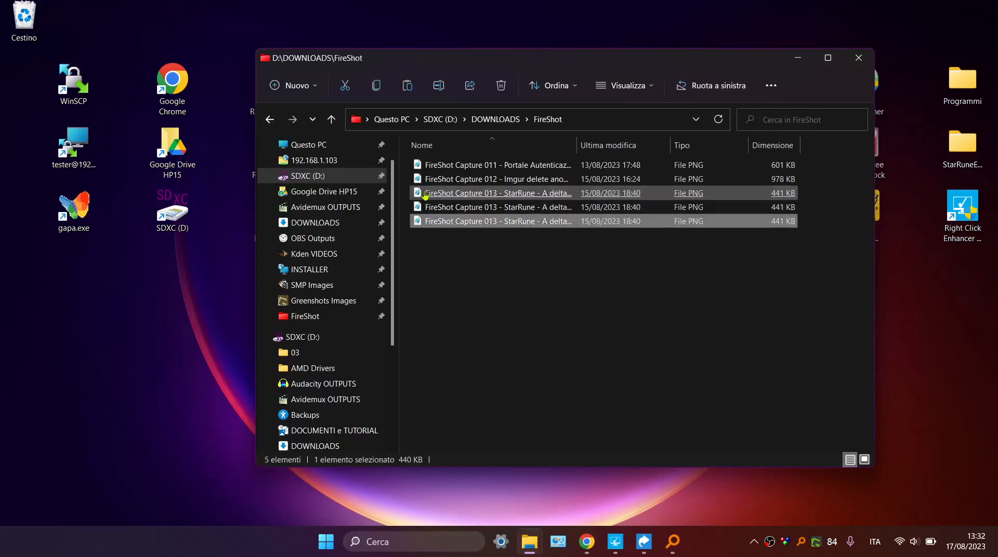
pyautogui.moveTo(408, 182); pyautogui.dragTo(435, 166)
pyautogui.rightClick(434, 165)
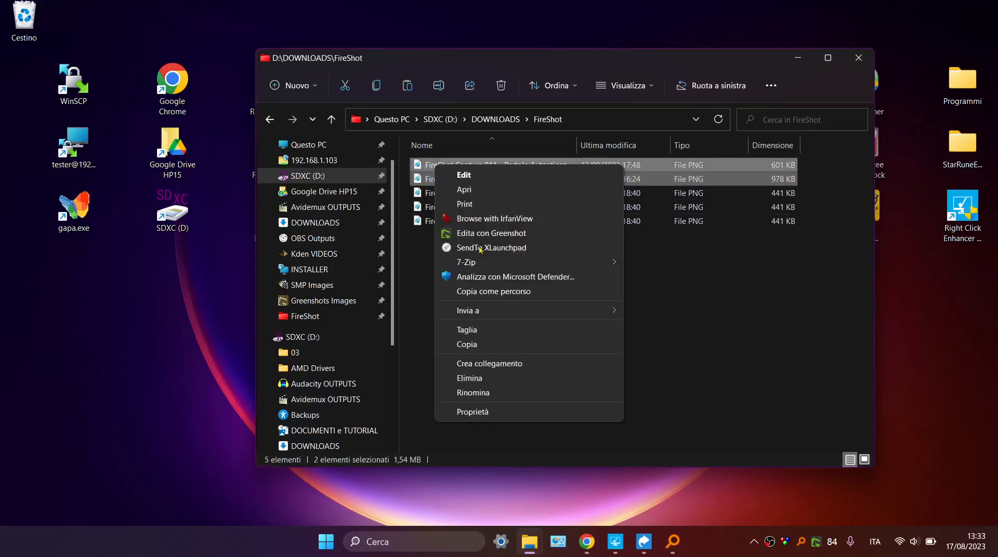
pyautogui.click(506, 378)
pyautogui.click(555, 285)
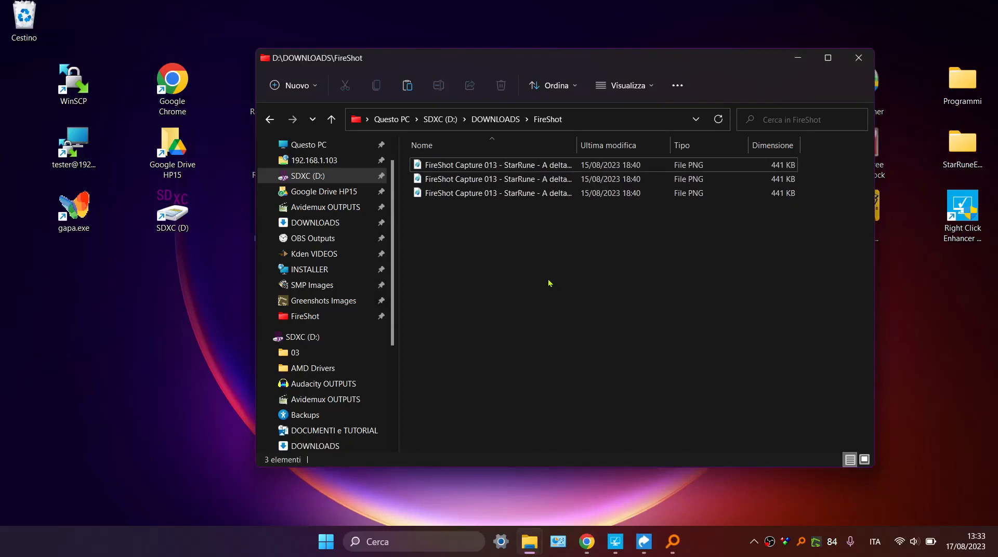
# Test the Browse with IrfanView entry on the first FireShot Capture 013 file, browse the folder's images and close the viewer.
pyautogui.rightClick(483, 165)
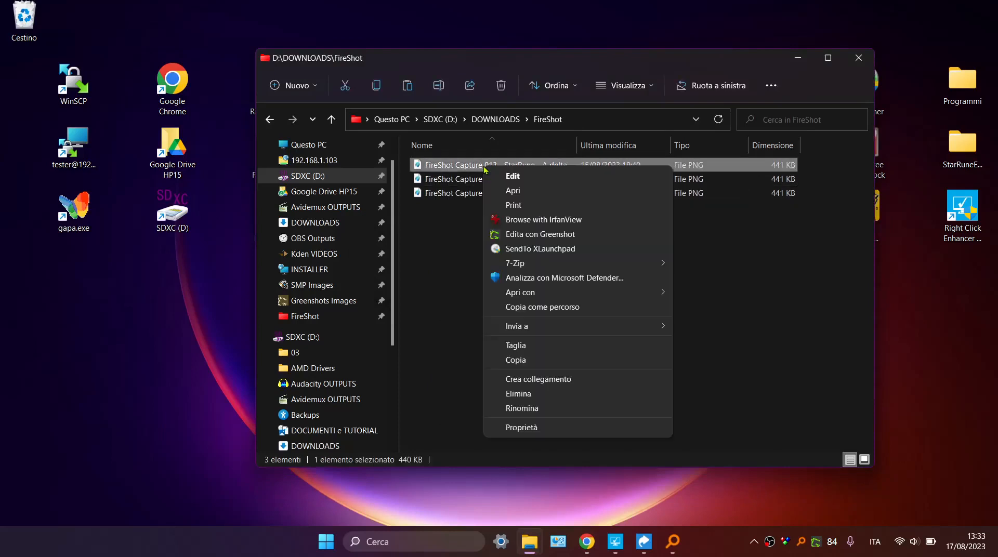
pyautogui.click(514, 221)
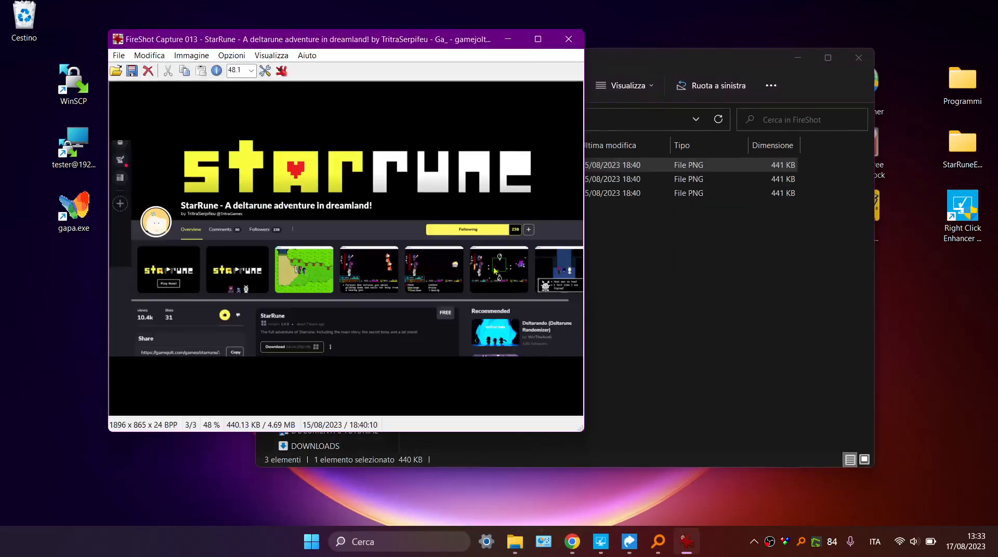
pyautogui.click(622, 225)
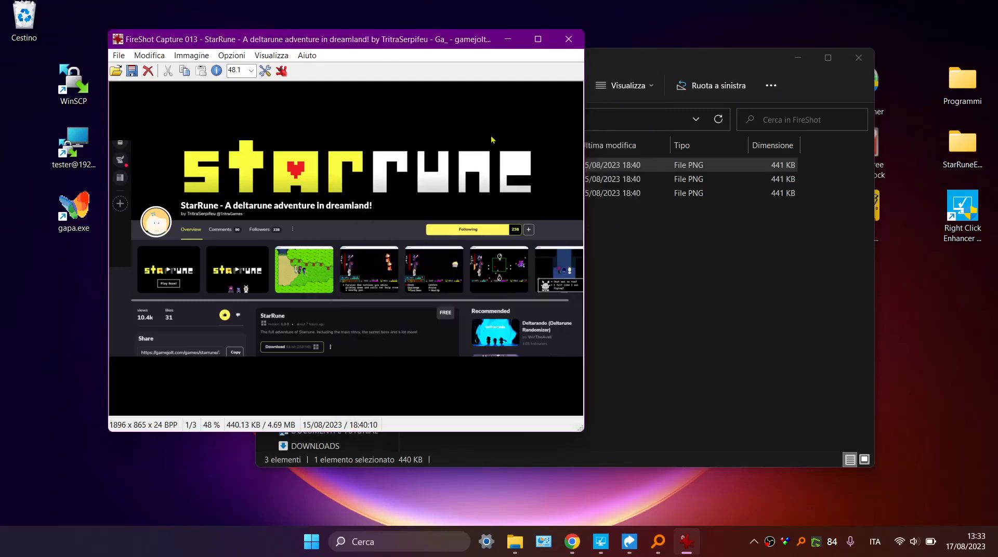
pyautogui.click(569, 39)
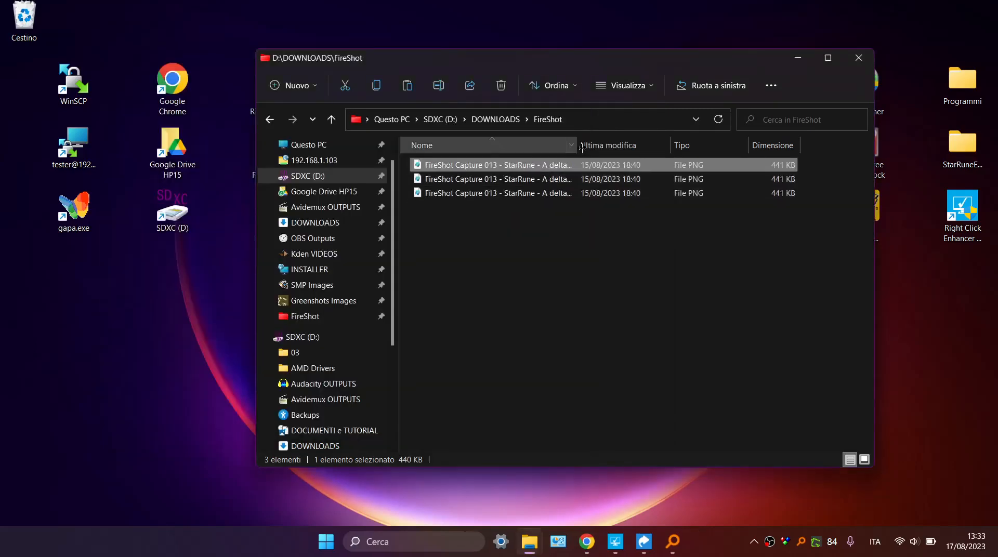
# Widen the Nome column of the FireShot folder's file list.
pyautogui.moveTo(582, 149); pyautogui.dragTo(628, 148)
pyautogui.click(550, 261)
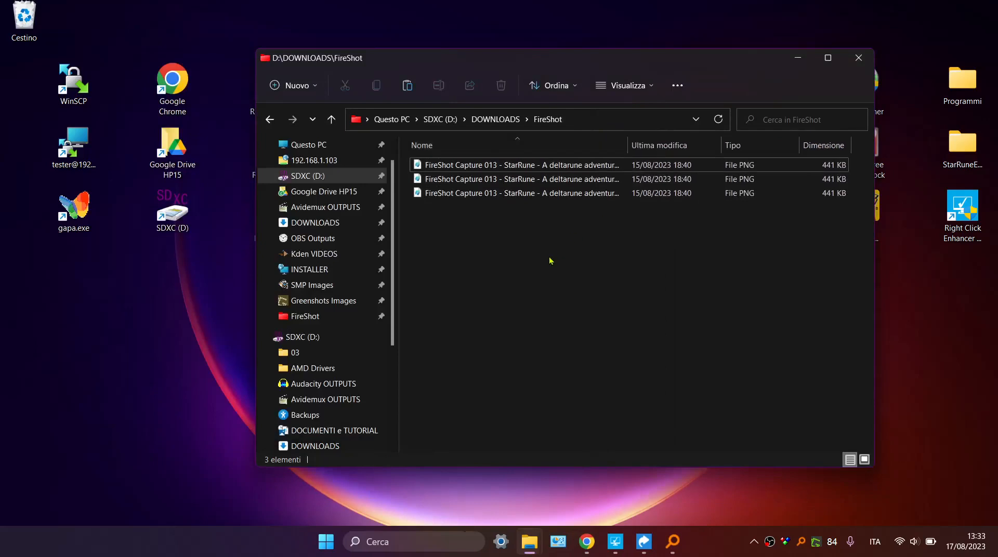